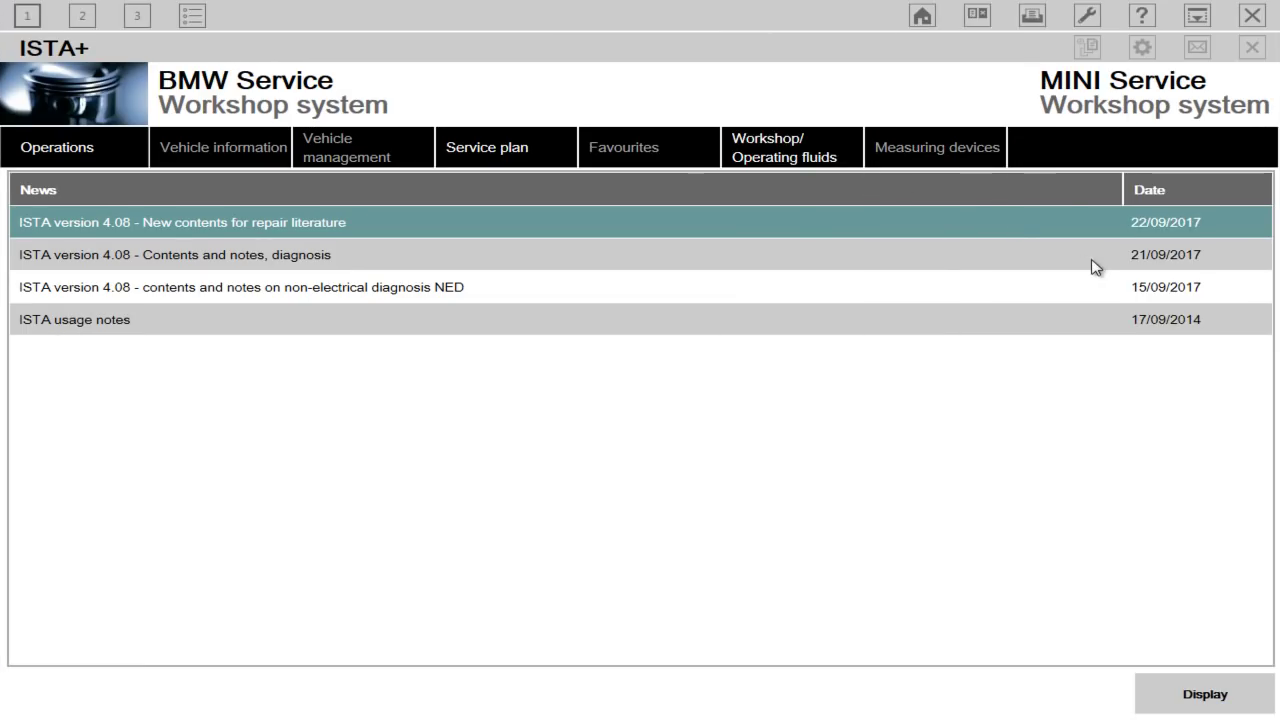
Check the installed package versions in the administration settings, then close them
click(1088, 18)
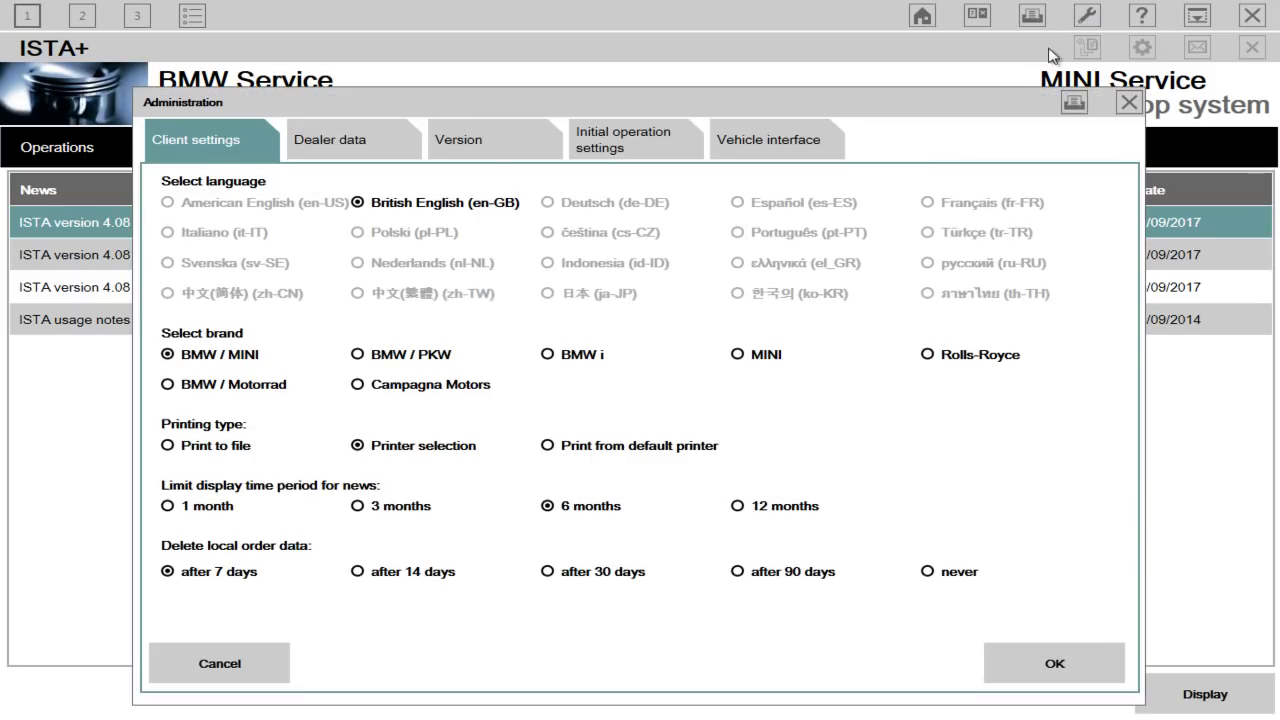
click(489, 158)
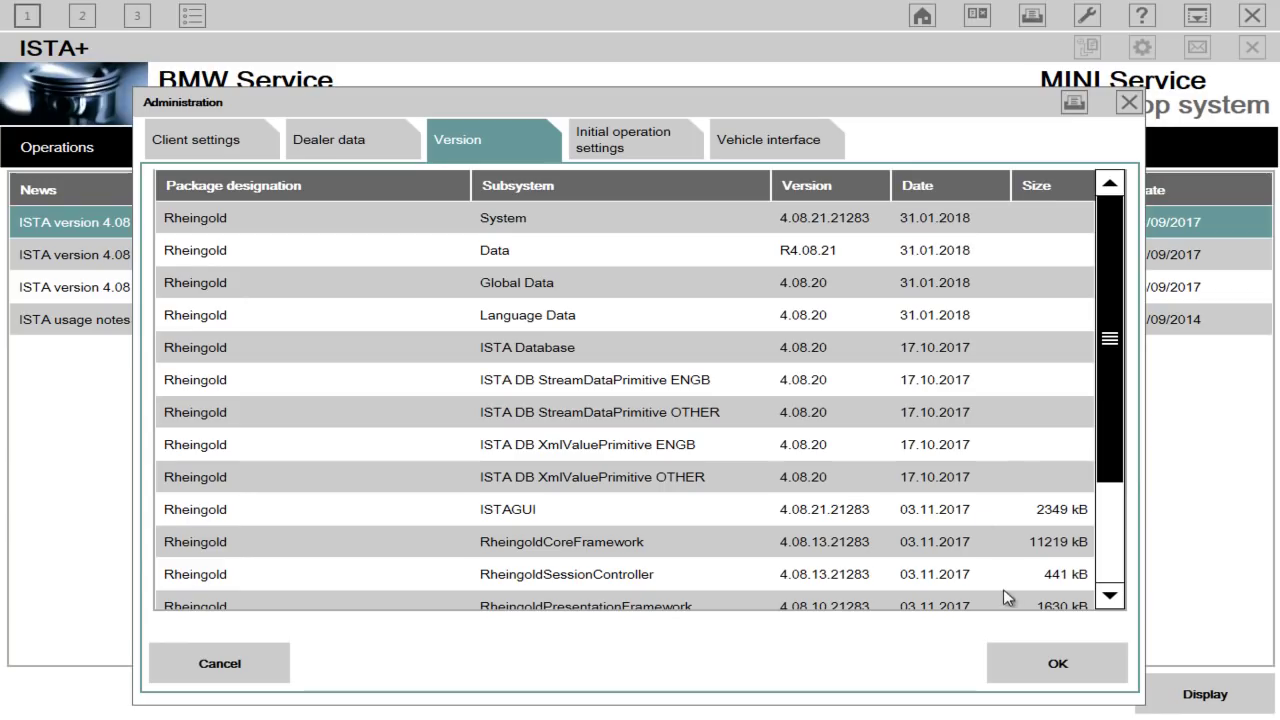
click(1043, 661)
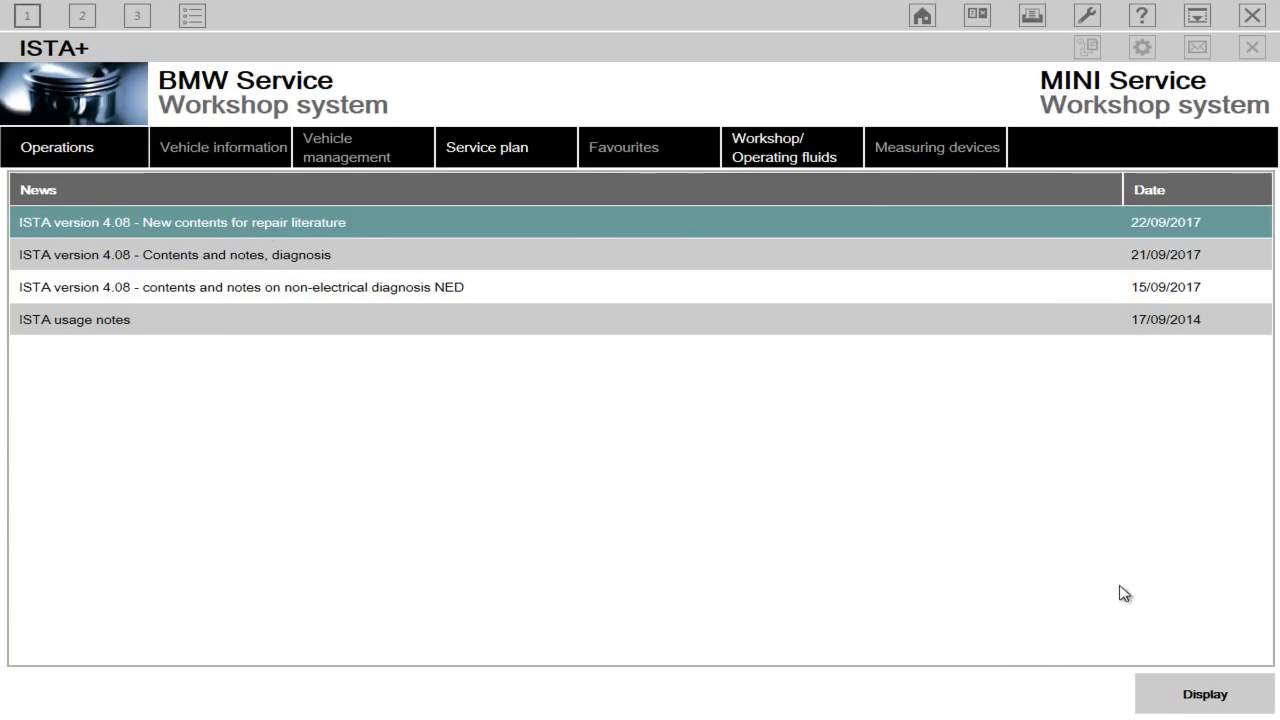
Start a new operation that reads out the vehicle data with complete identification
click(100, 163)
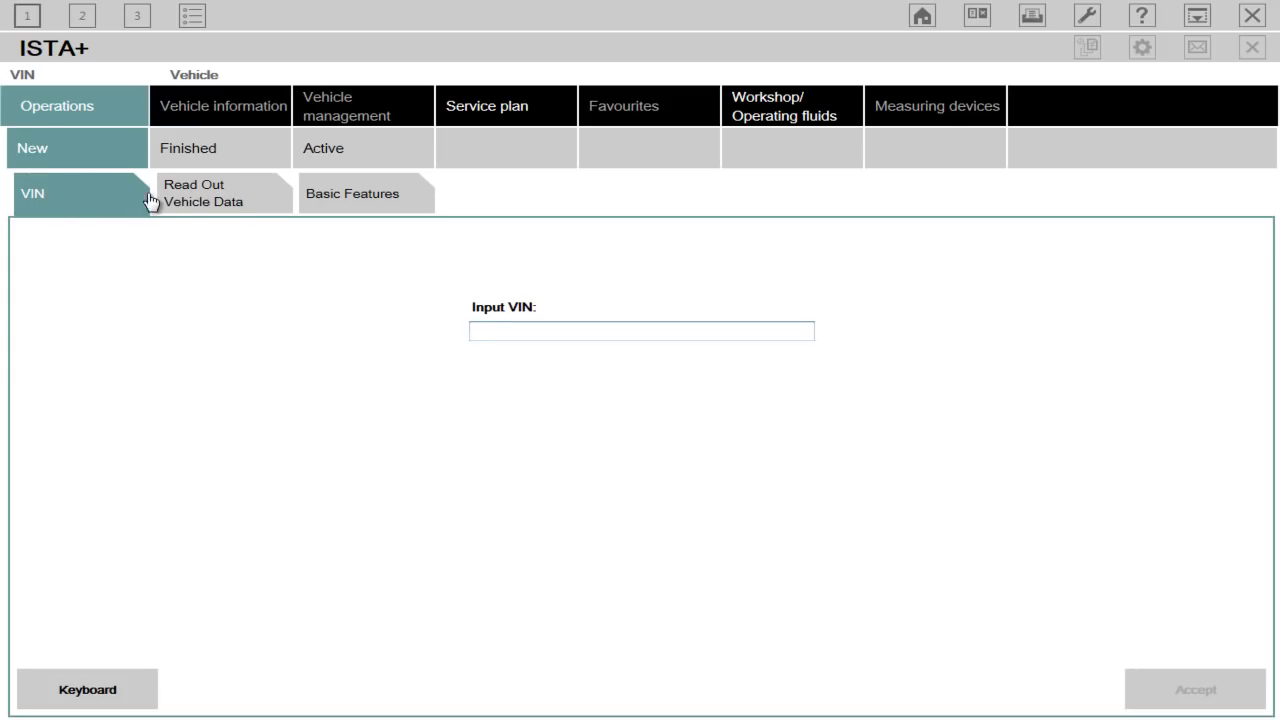
click(230, 200)
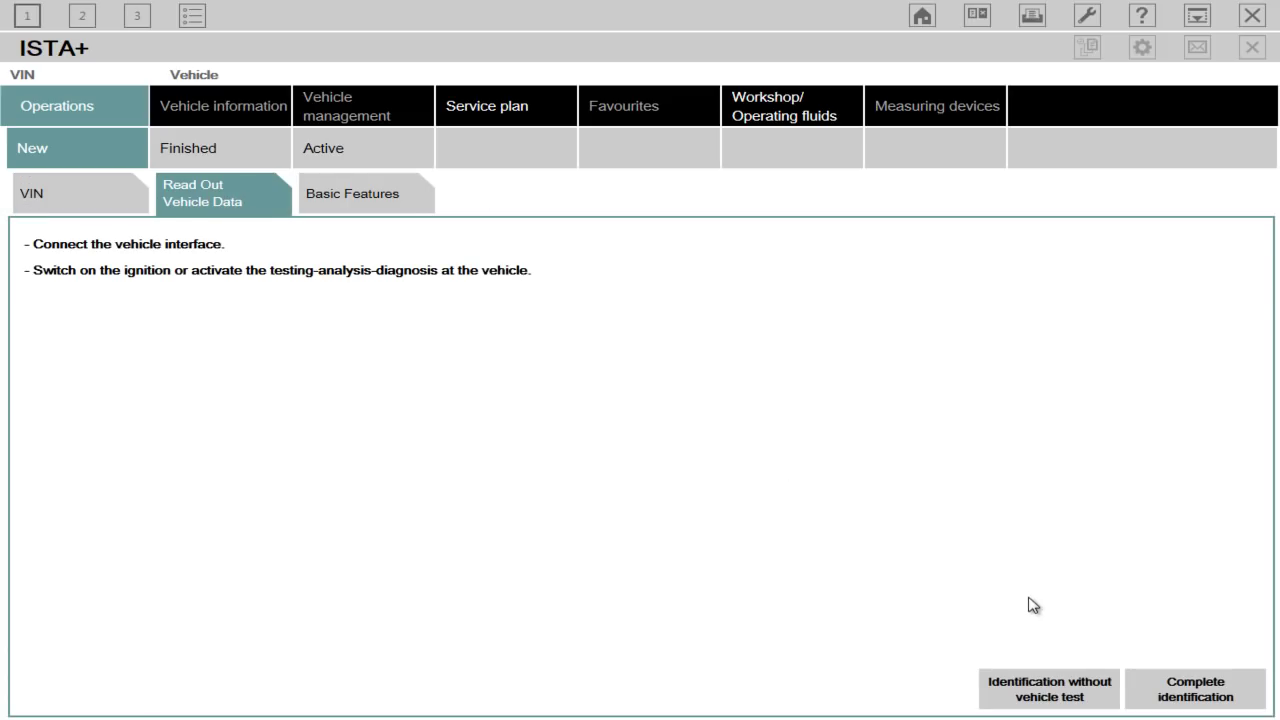
click(1180, 692)
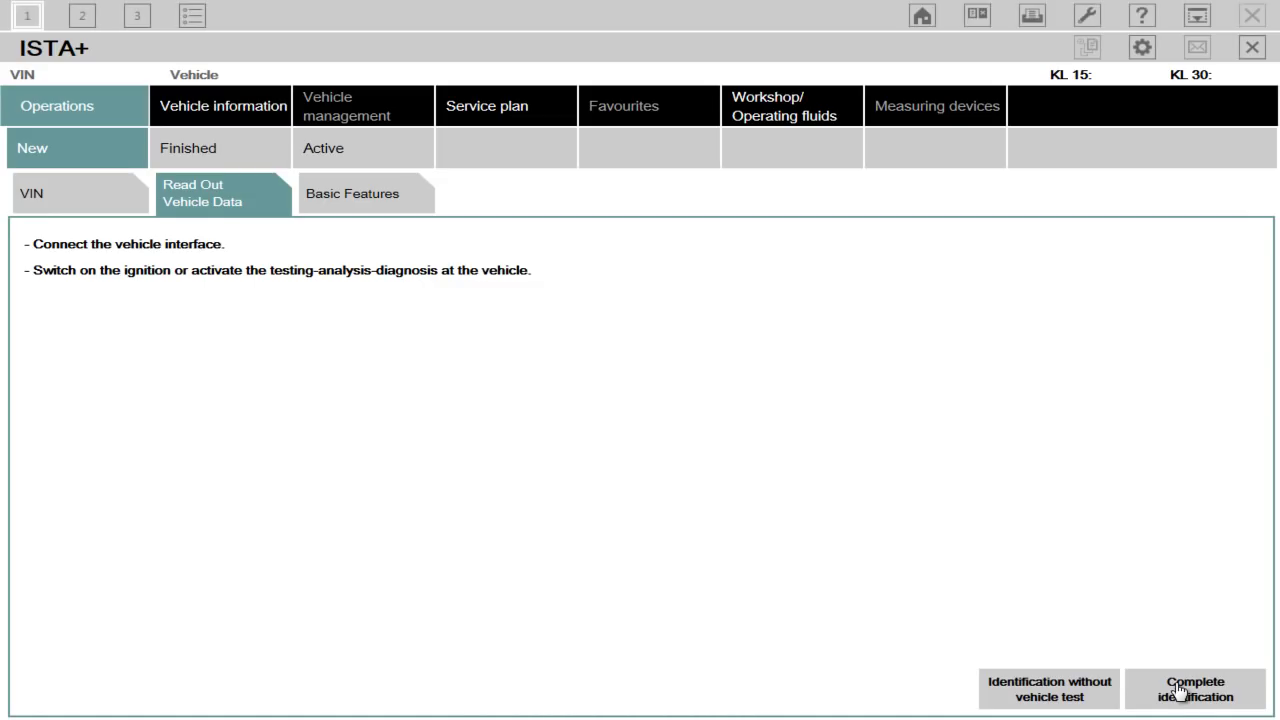
click(1178, 690)
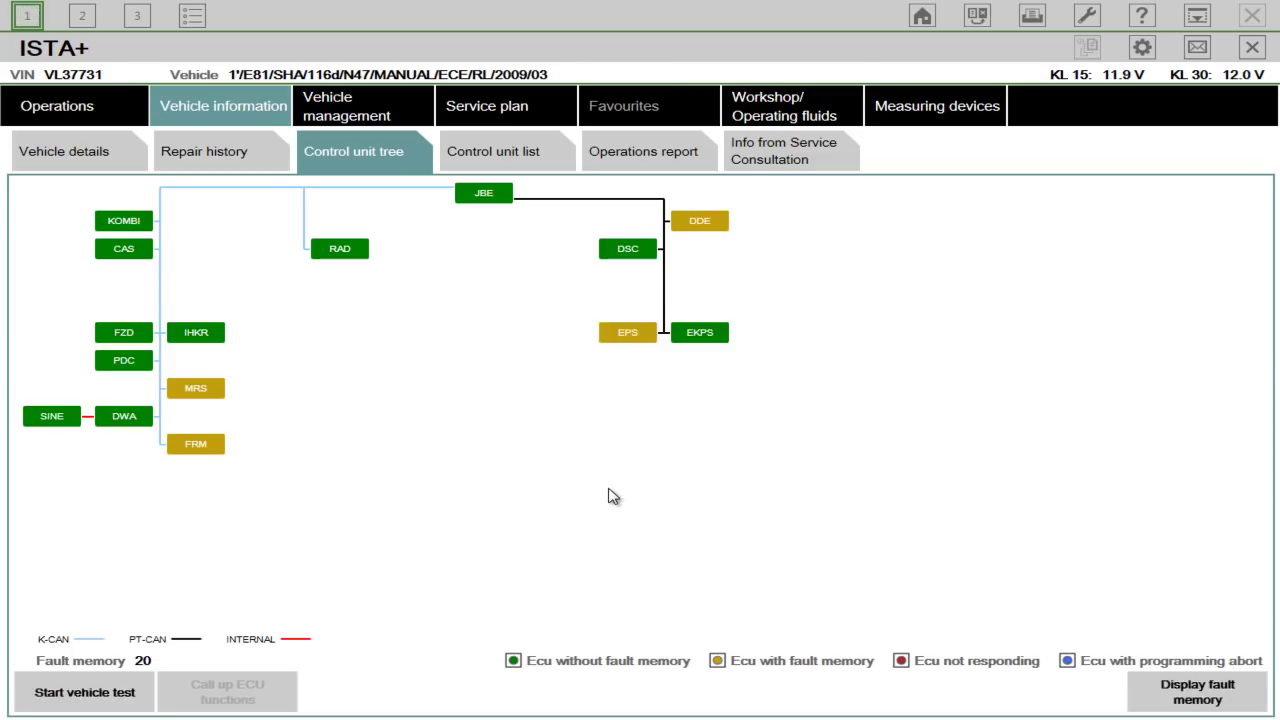
Call up the ECU functions of the DDE control unit from the control unit tree
click(698, 224)
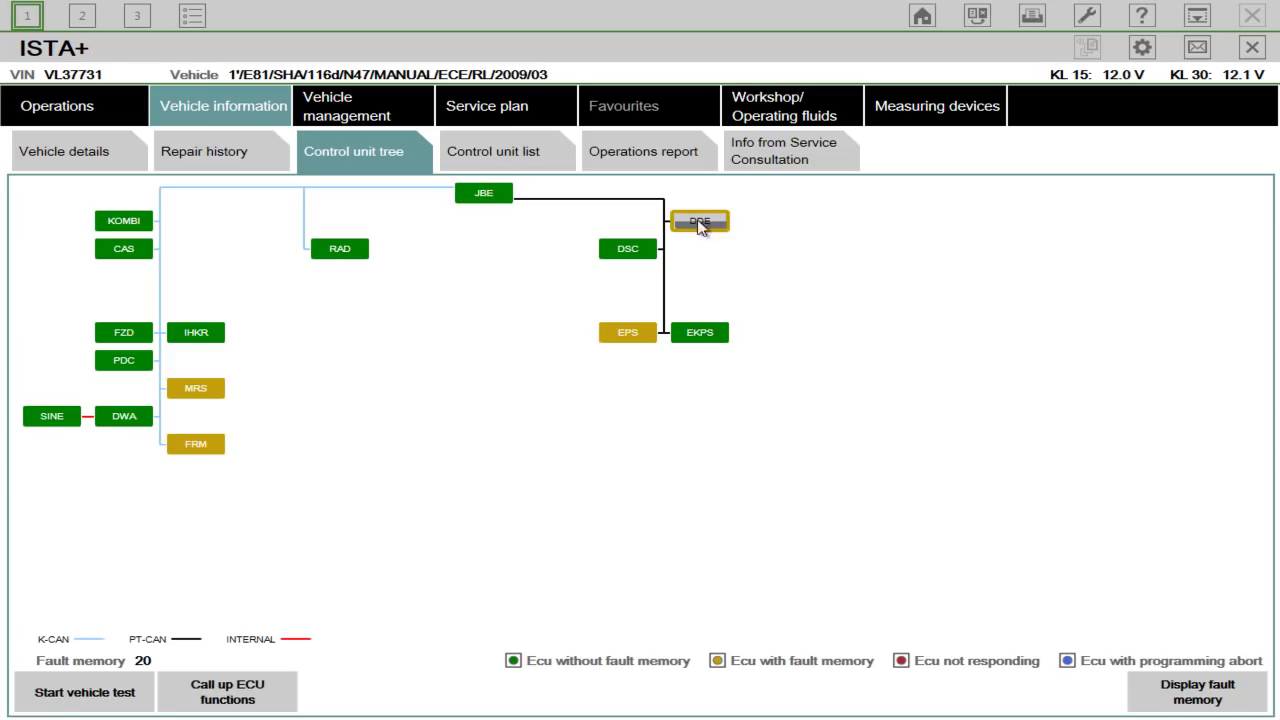
click(617, 343)
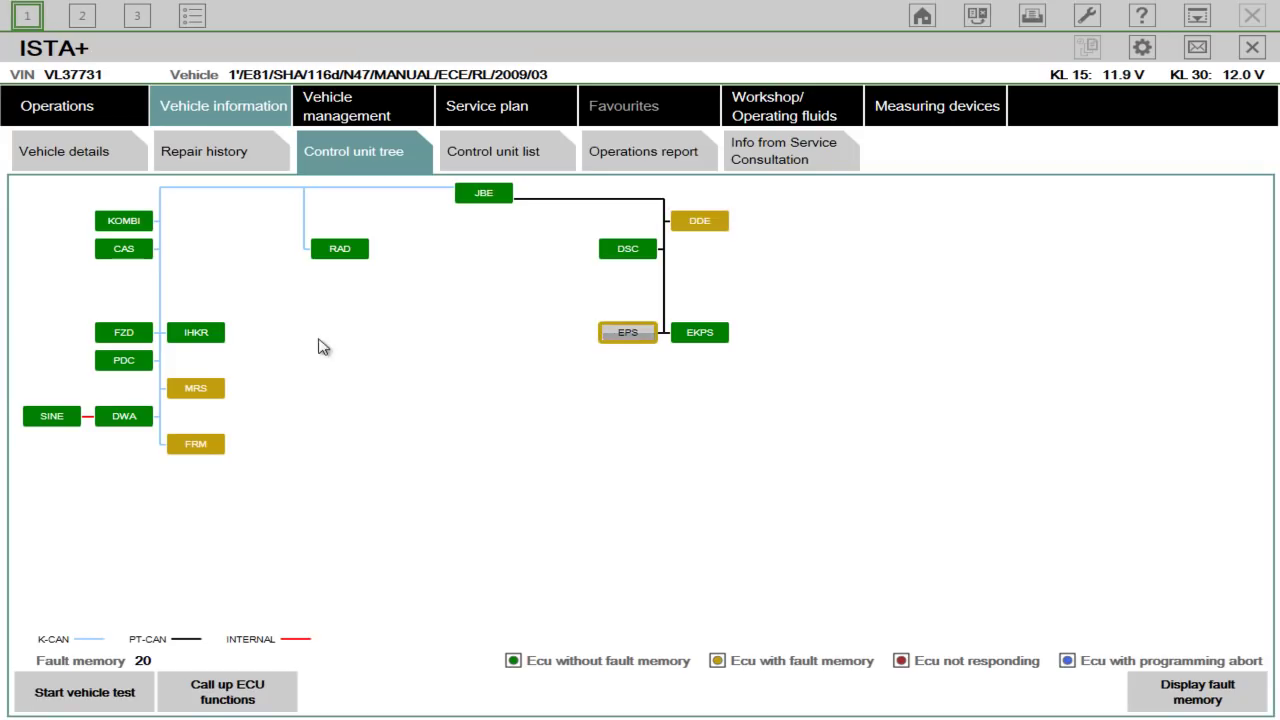
click(712, 226)
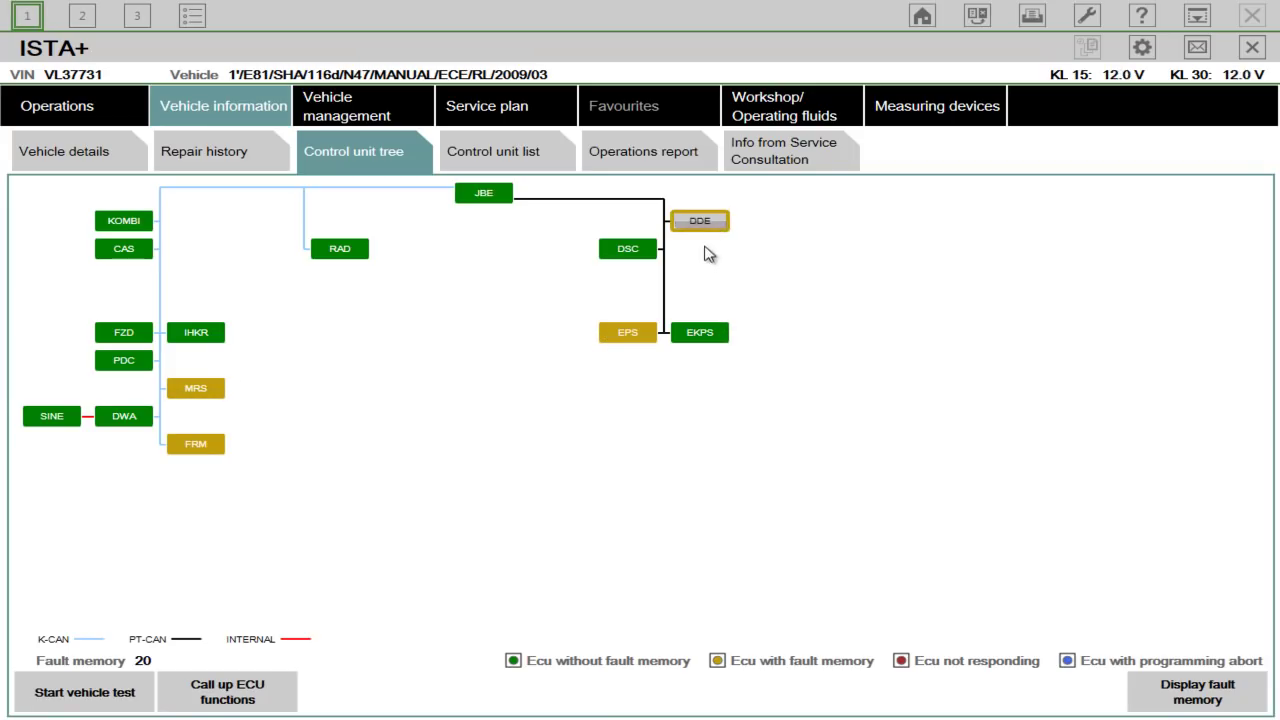
mouse_move(706, 225)
click(228, 701)
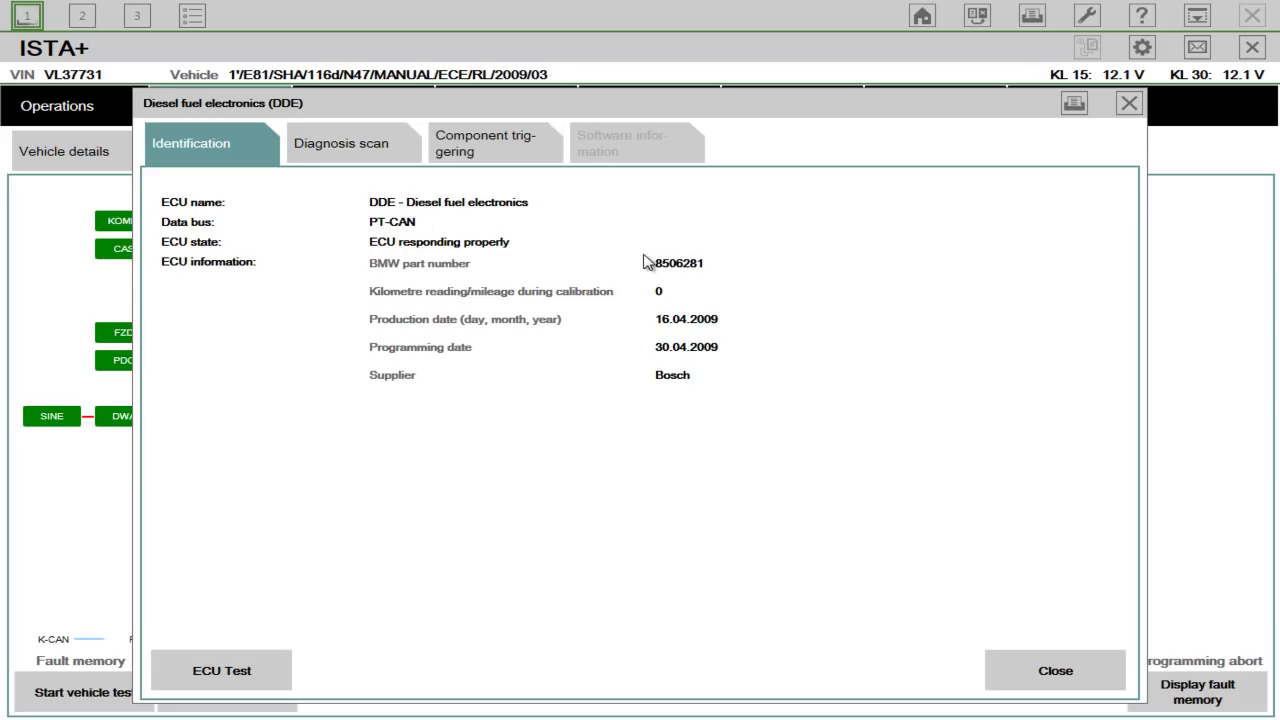
Read the state of the DDE's clutch pedal actuation under Automatic Start/Stop, check the component triggering functions, and close the ECU functions
click(337, 153)
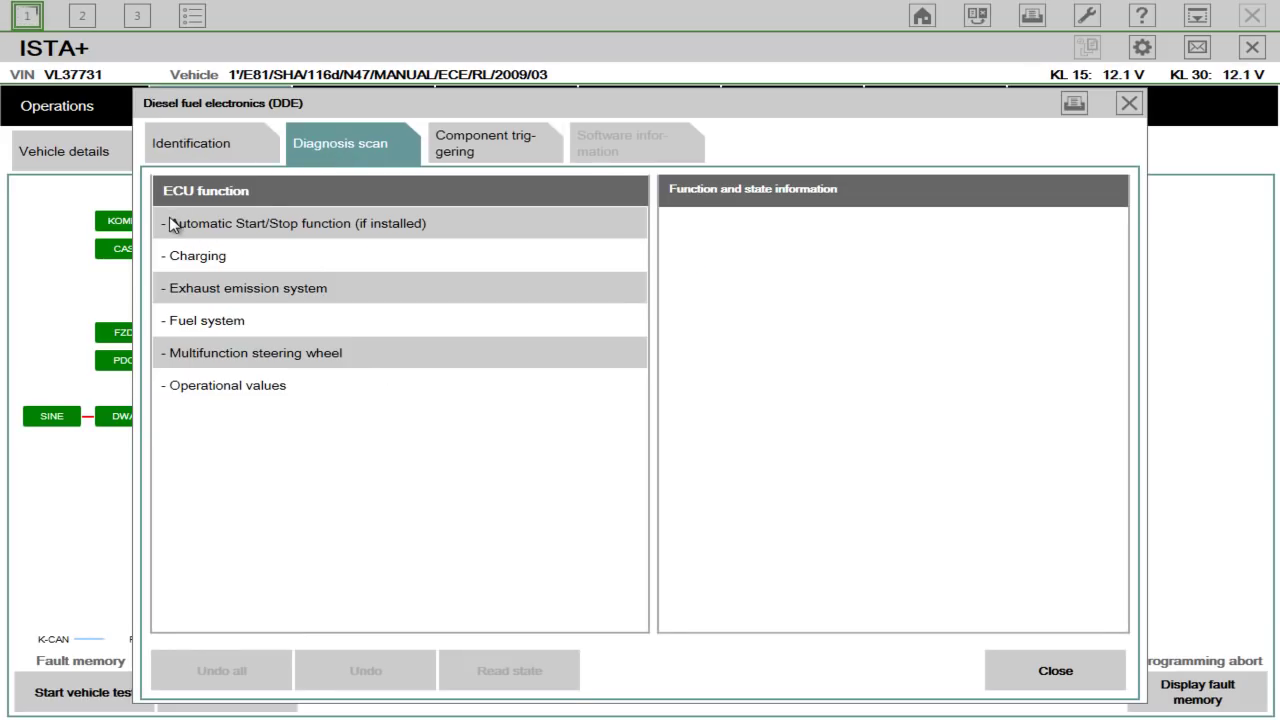
click(246, 228)
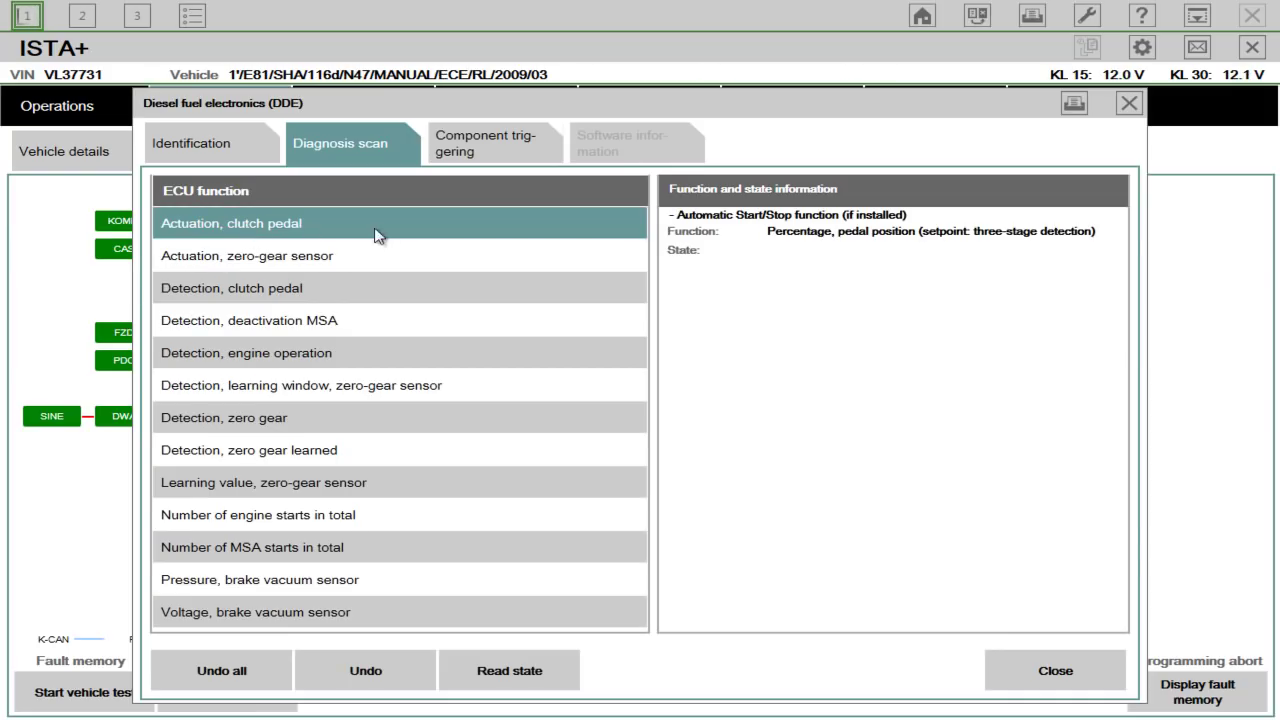
click(505, 668)
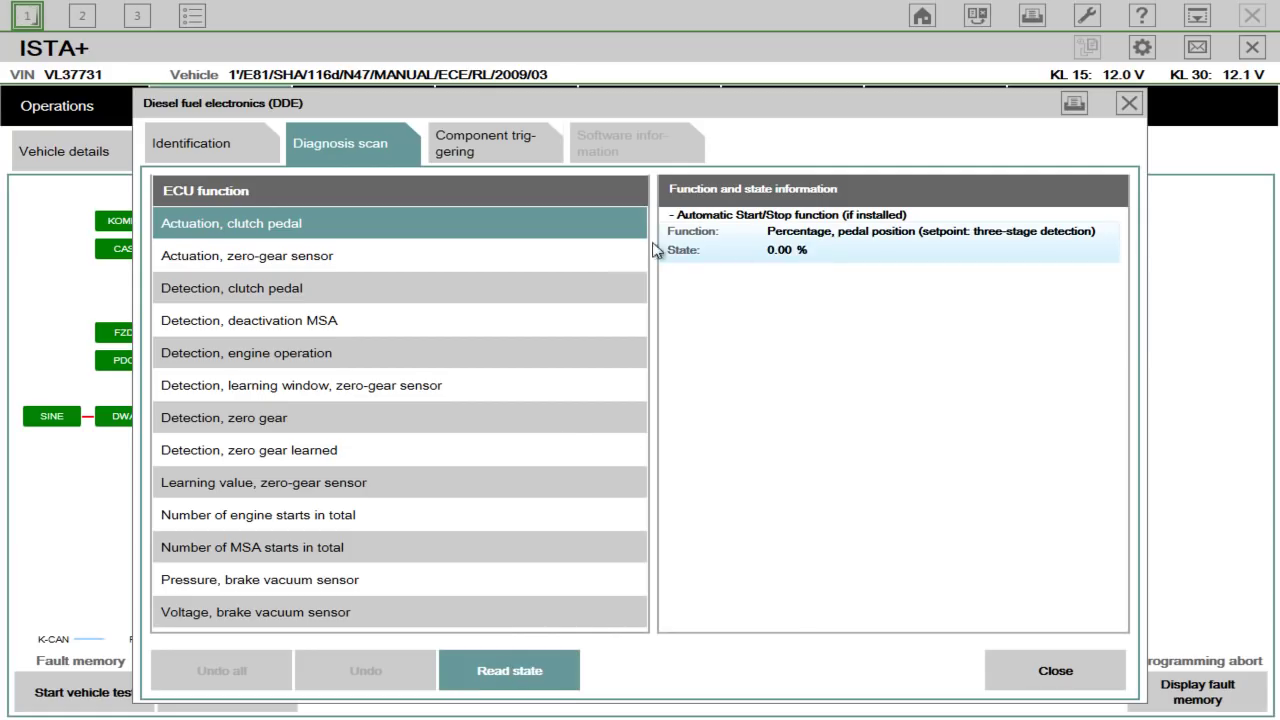
click(486, 160)
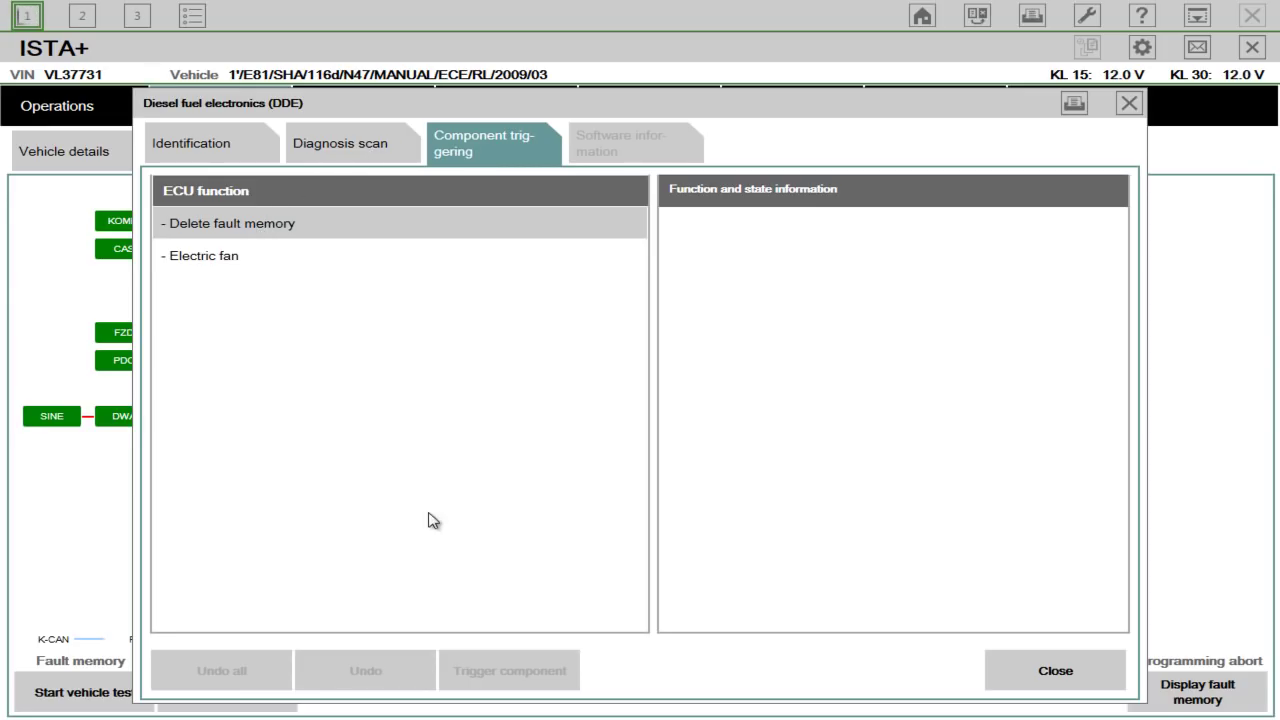
click(1043, 672)
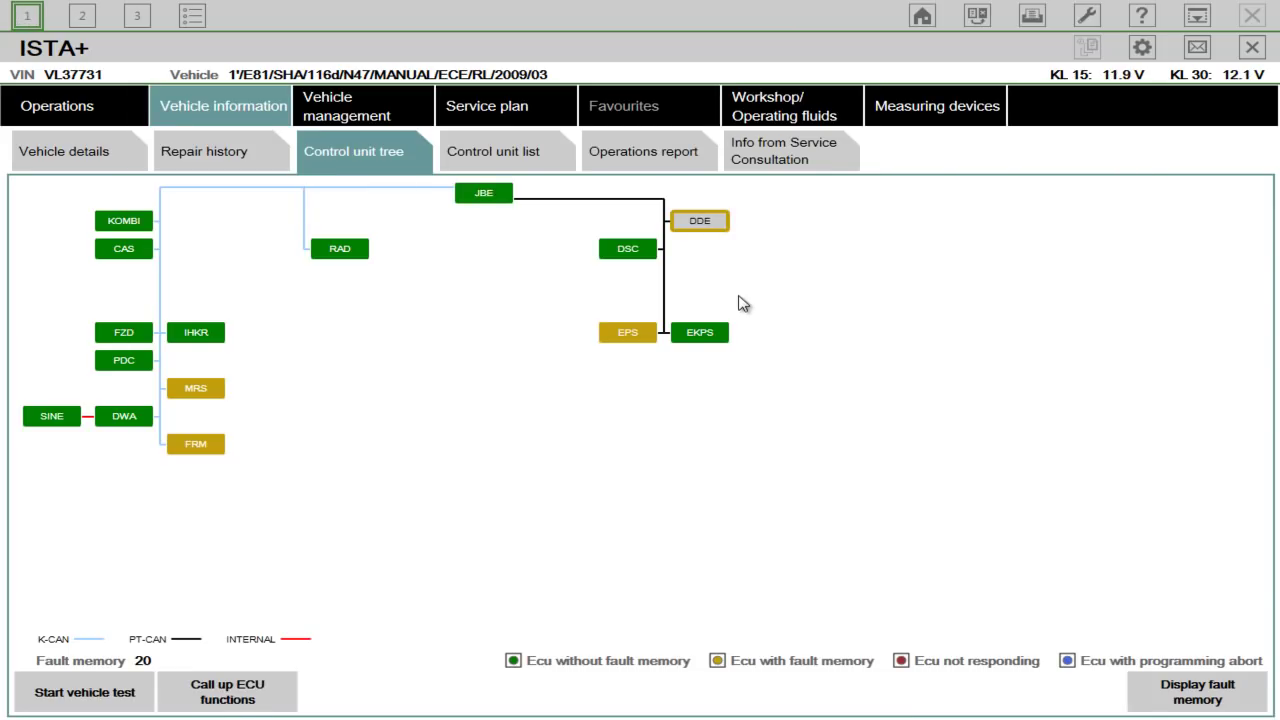
Display the vehicle's fault memory and review the full list of stored fault codes
click(1193, 693)
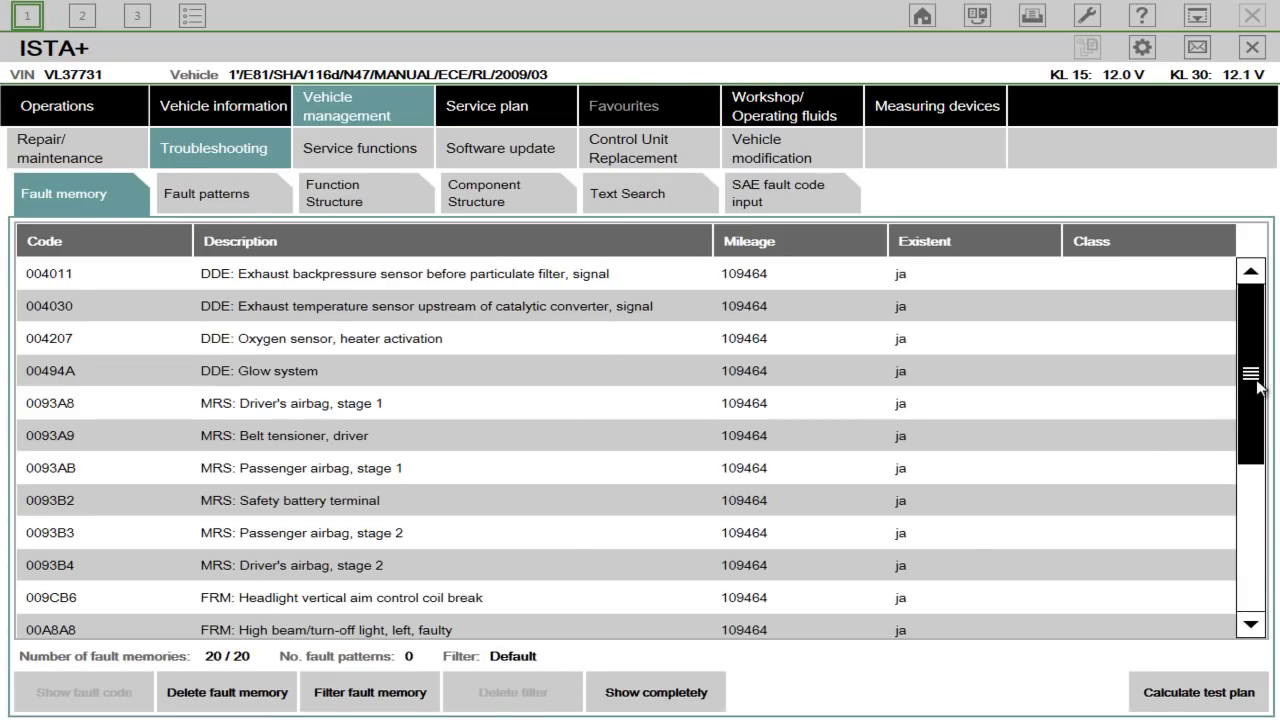
drag(1257, 385, 1263, 298)
click(548, 272)
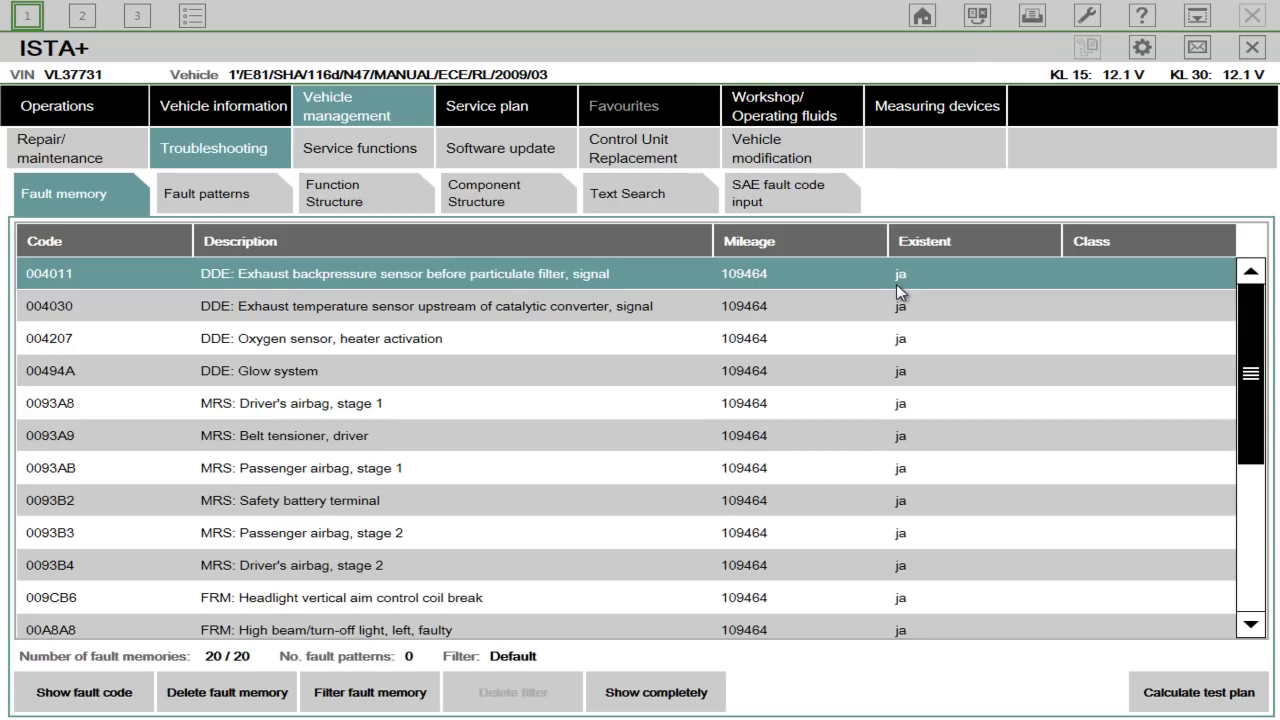
click(1082, 15)
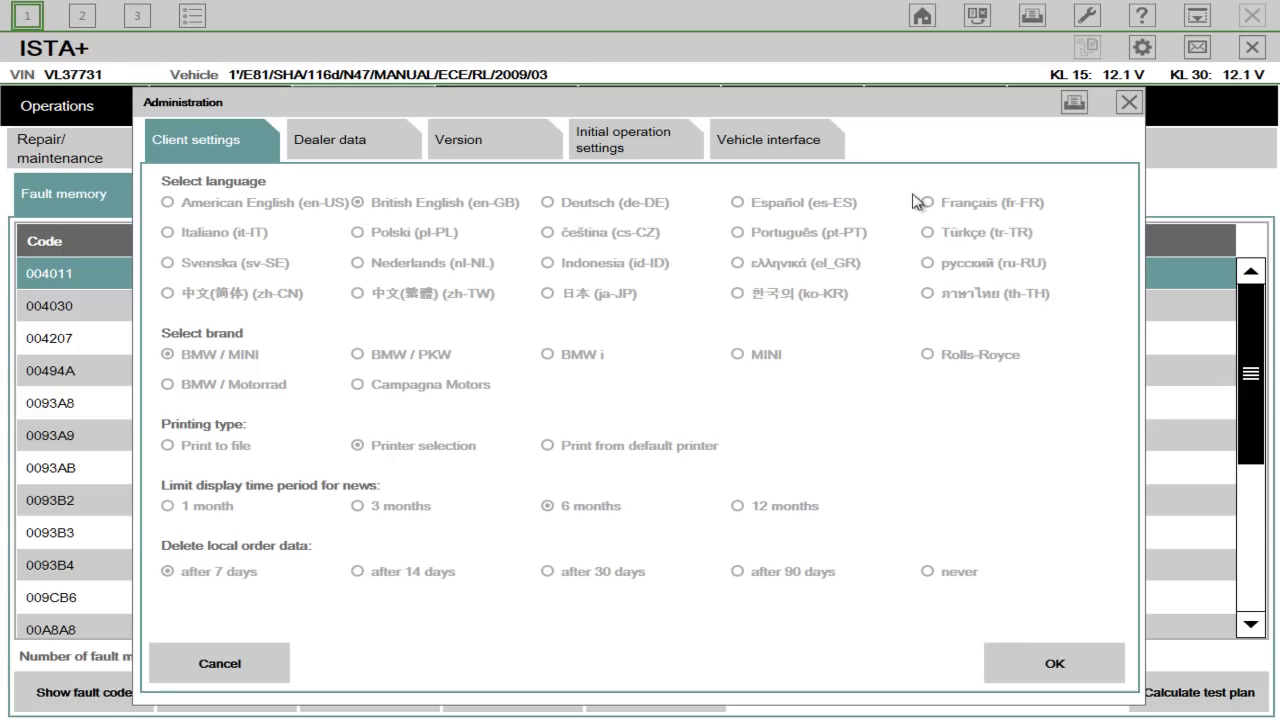
click(1132, 101)
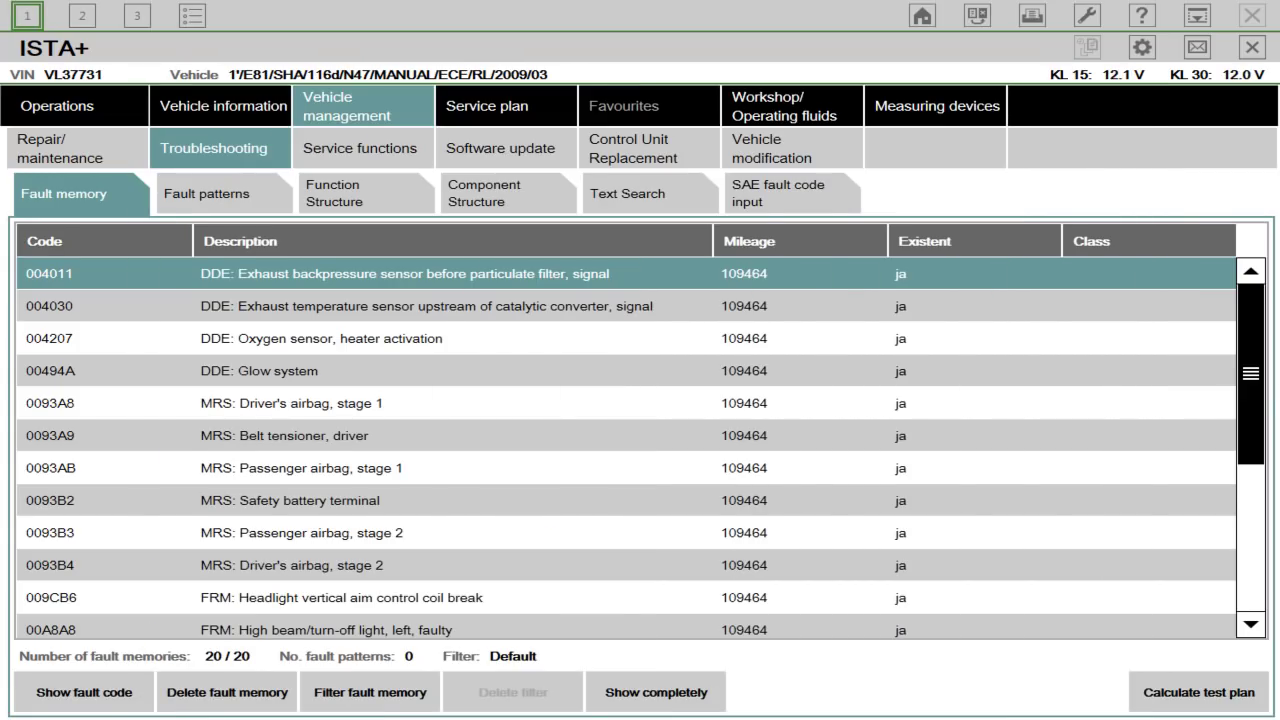
drag(1250, 373, 1251, 578)
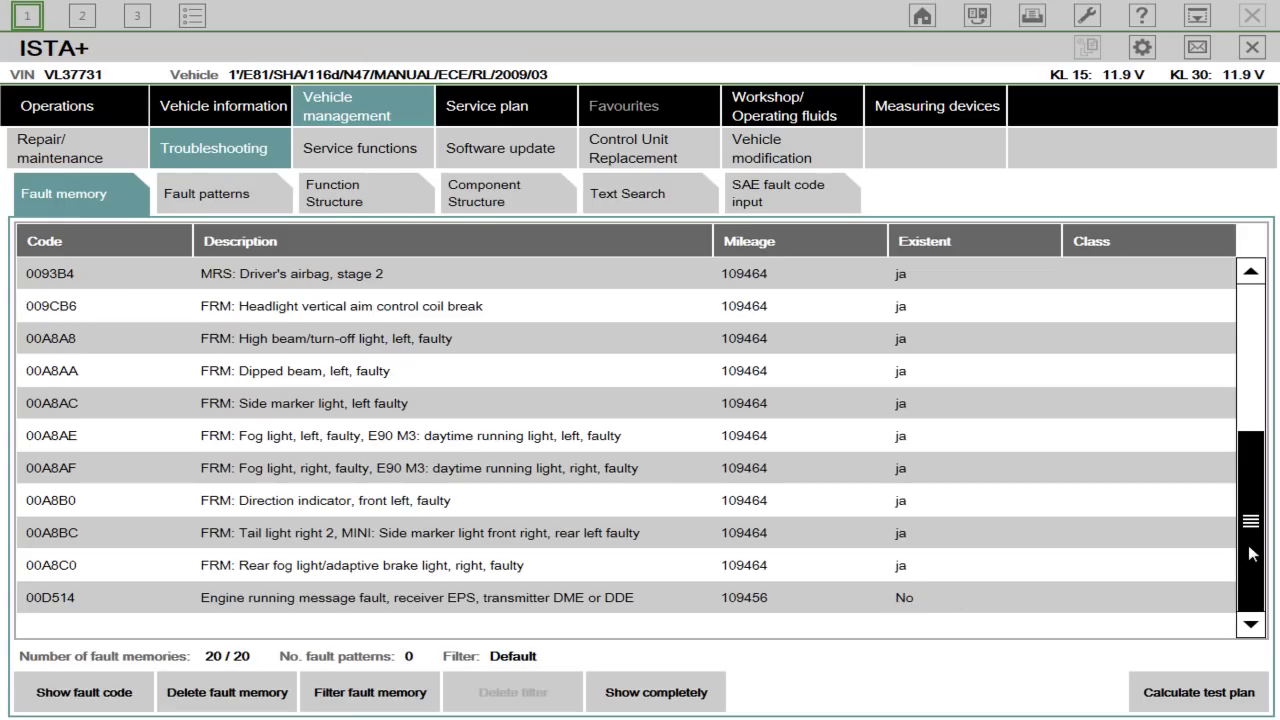
drag(1250, 553, 1246, 378)
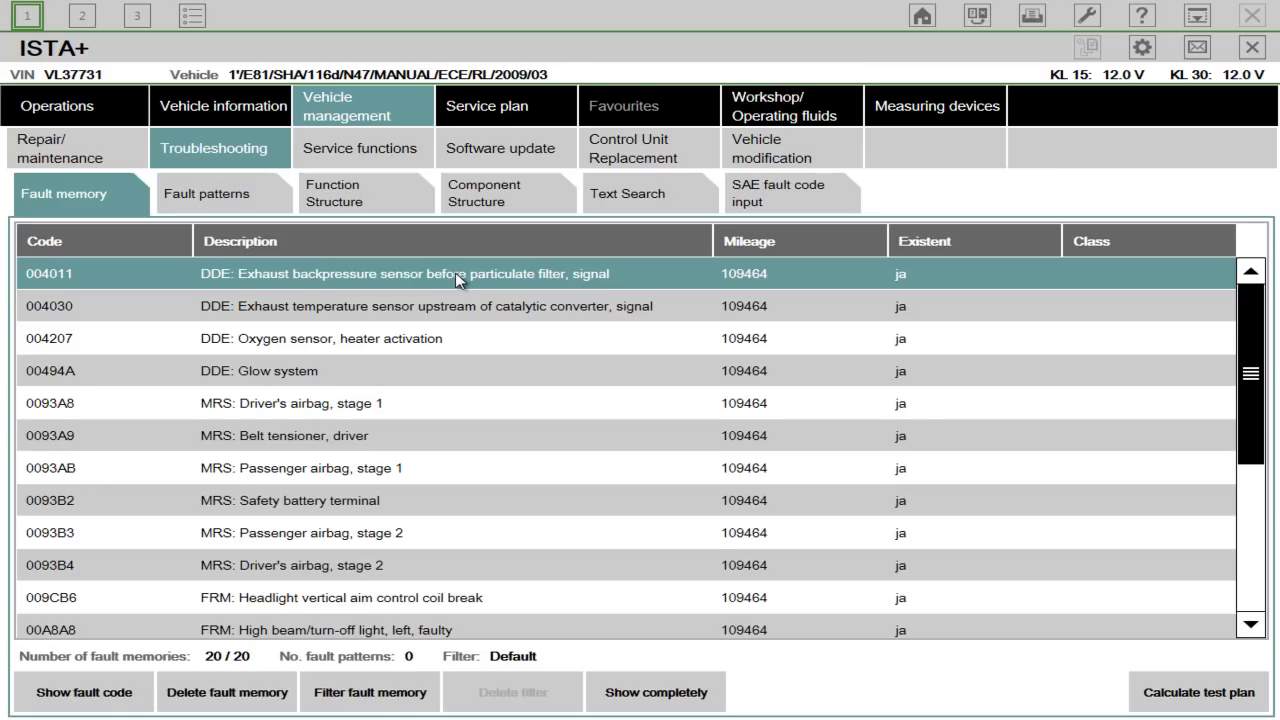
Select the DDE Glow system fault, calculate the test plan and look through all its procedures
click(434, 380)
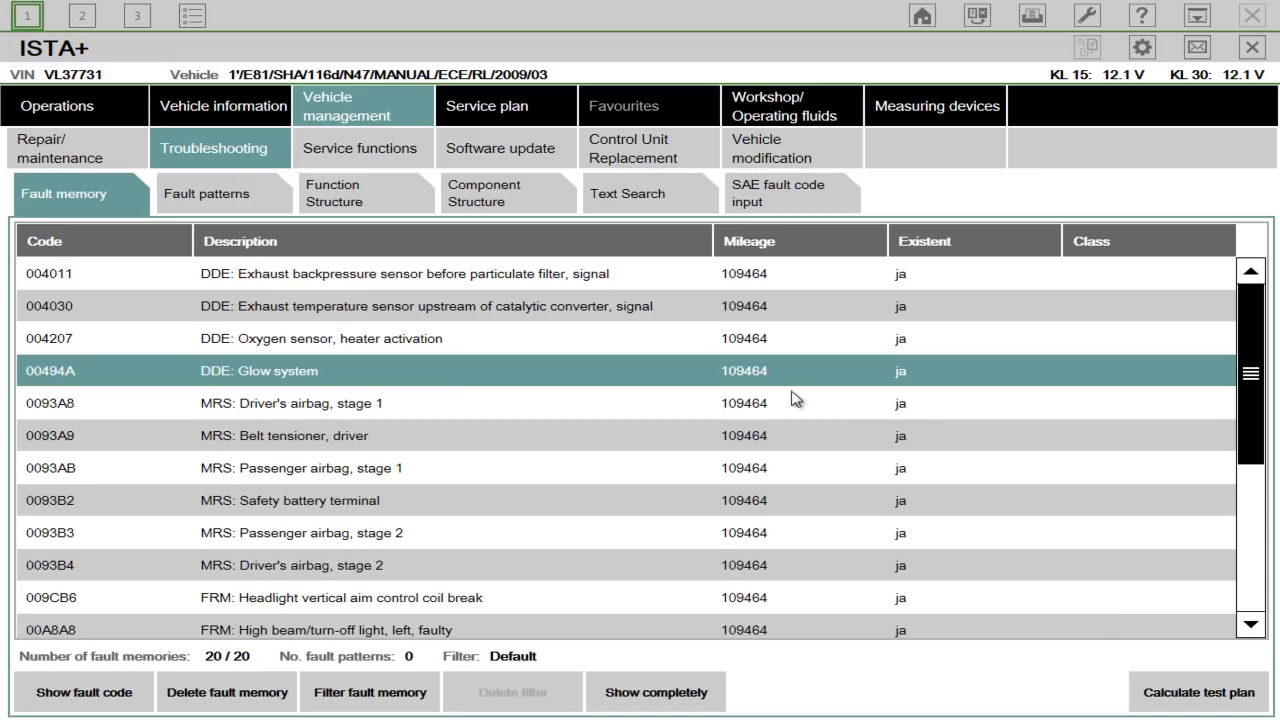
click(1185, 703)
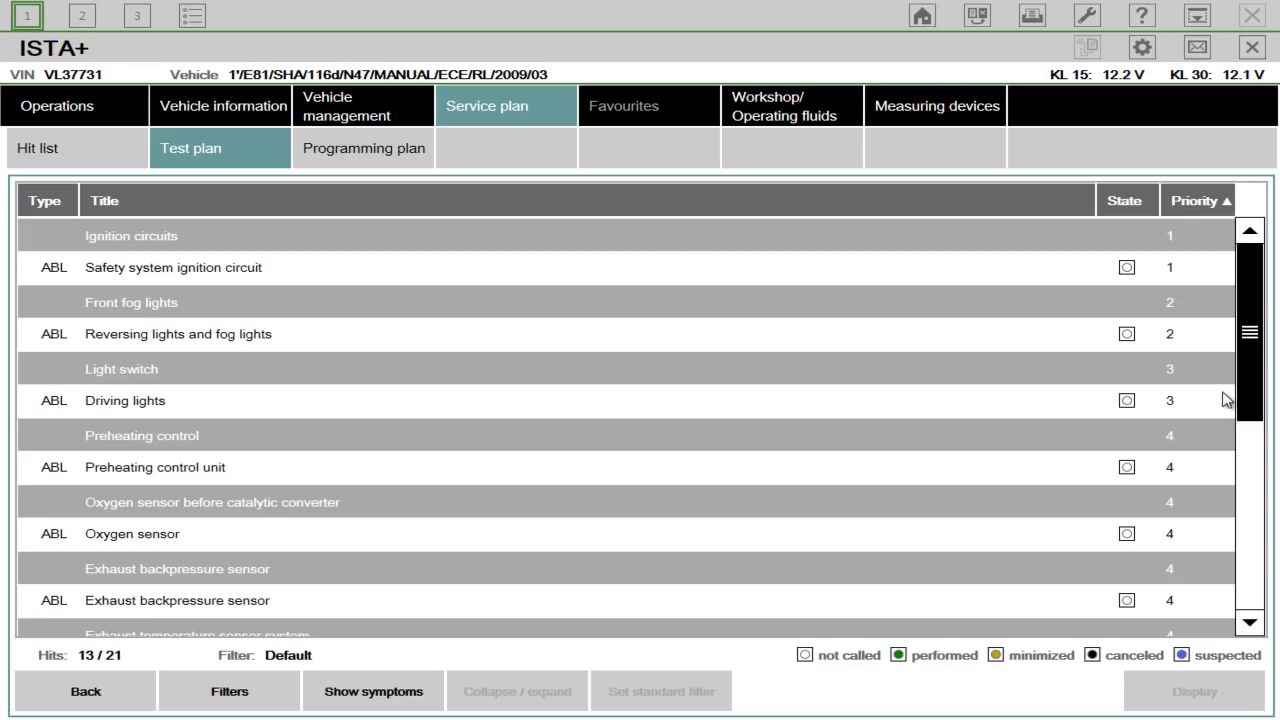
drag(1255, 352, 1255, 560)
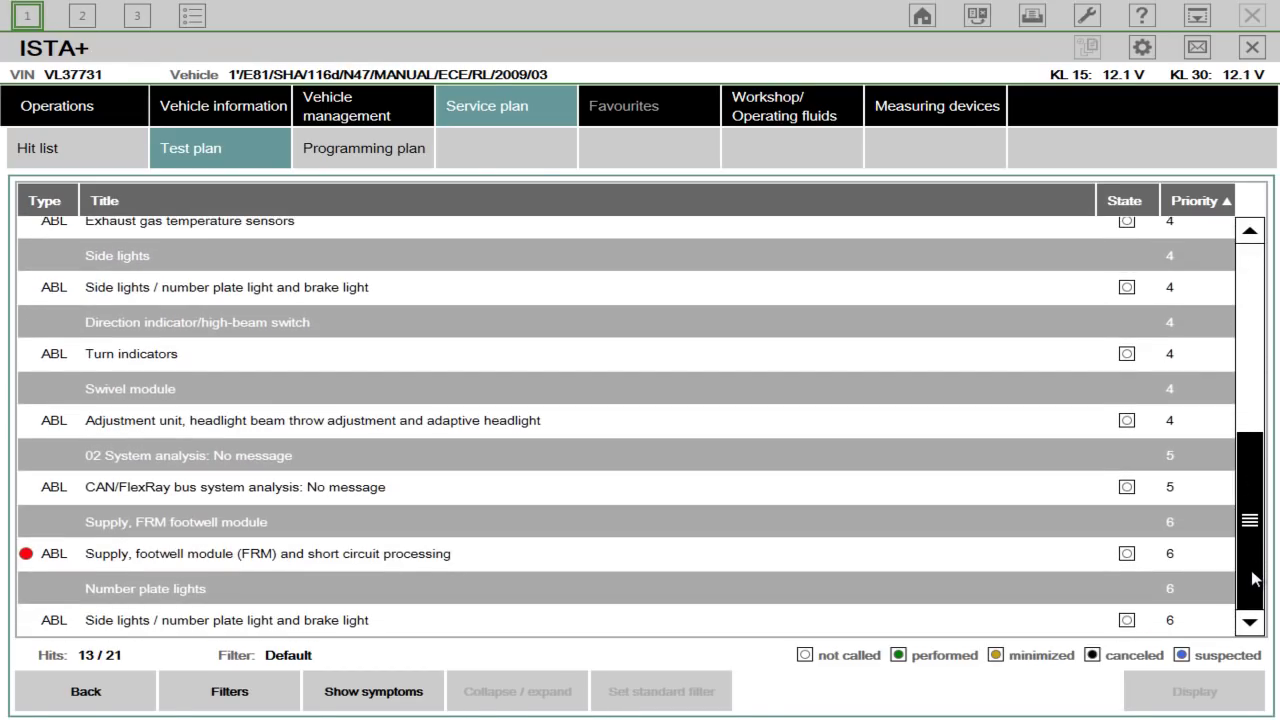
drag(1251, 572, 1247, 243)
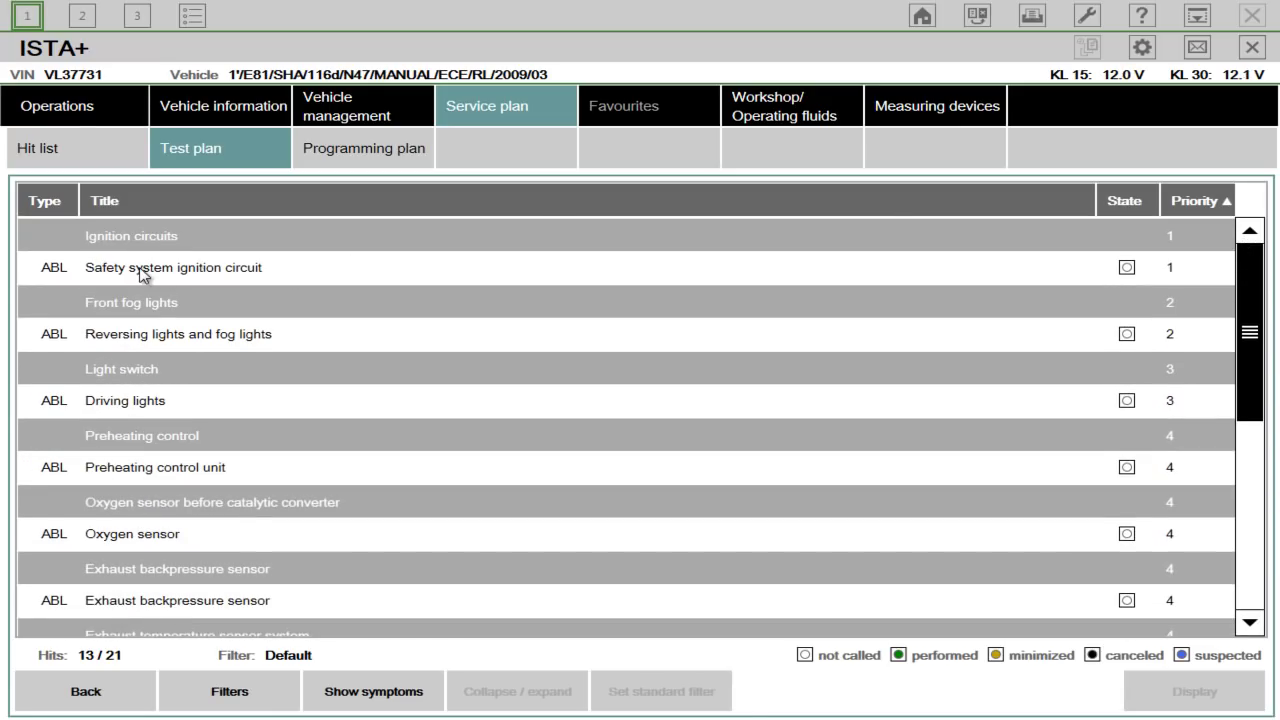
Open the Safety system ignition circuit procedure and read its wiring diagram and Multiple restraint system functional description
click(186, 272)
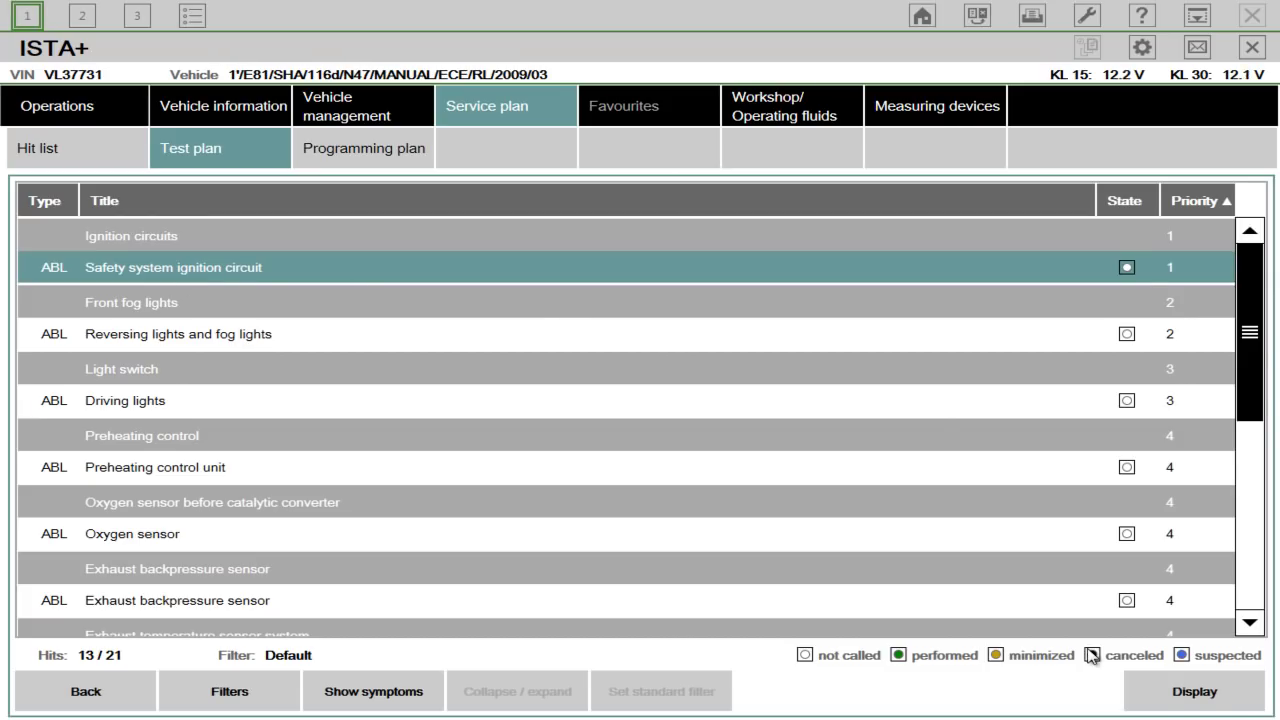
click(1178, 690)
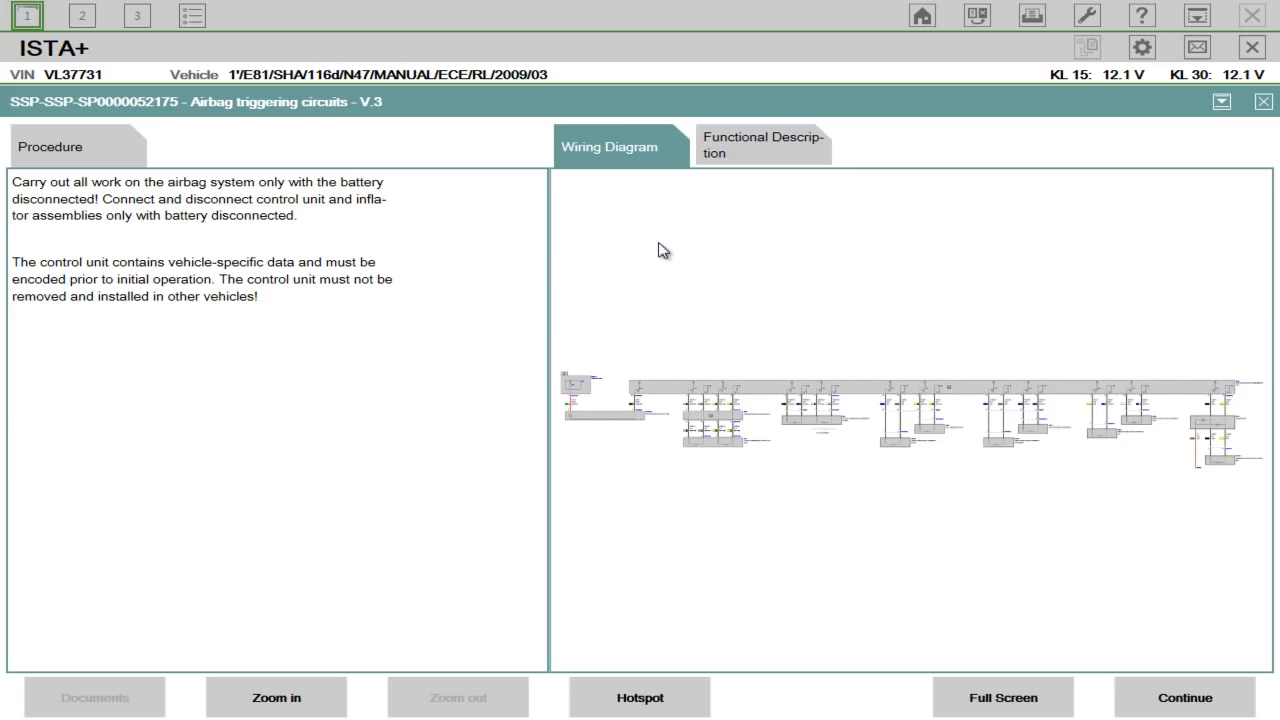
click(731, 160)
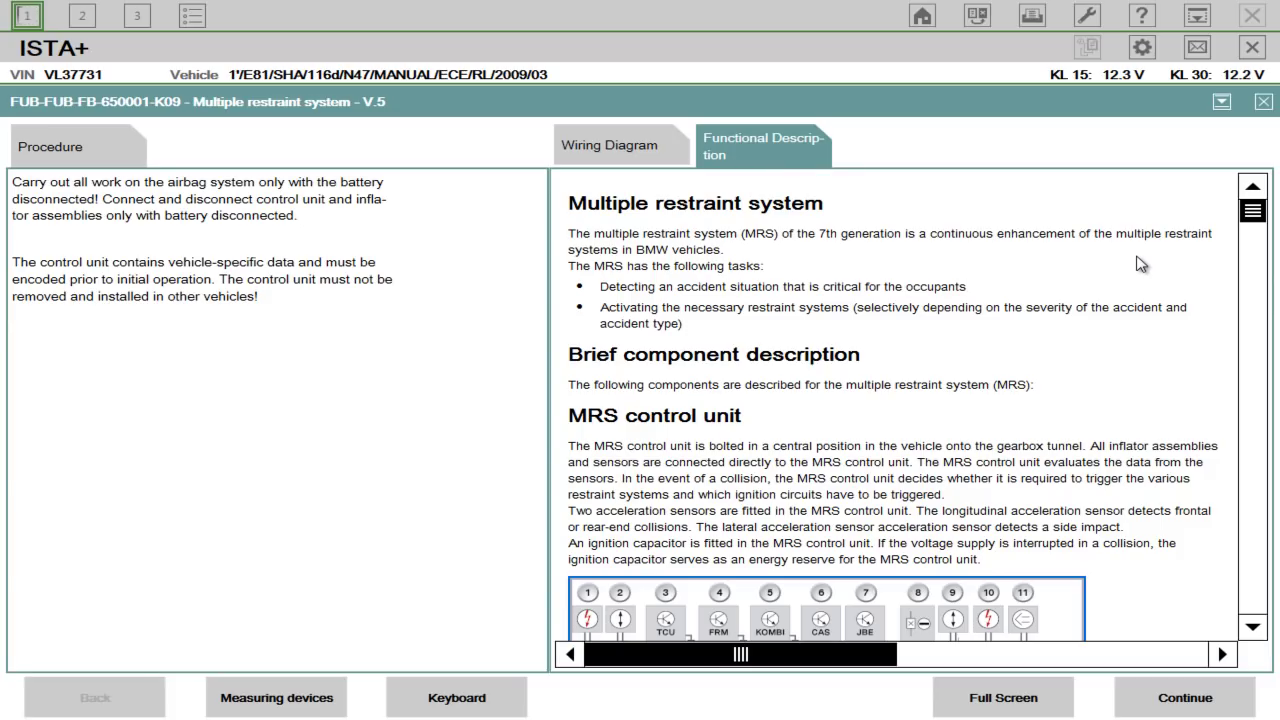
drag(1252, 212, 1251, 483)
Continue to the fault data, examine the description, details and system context of code 0093A8, and continue the procedure
click(1204, 700)
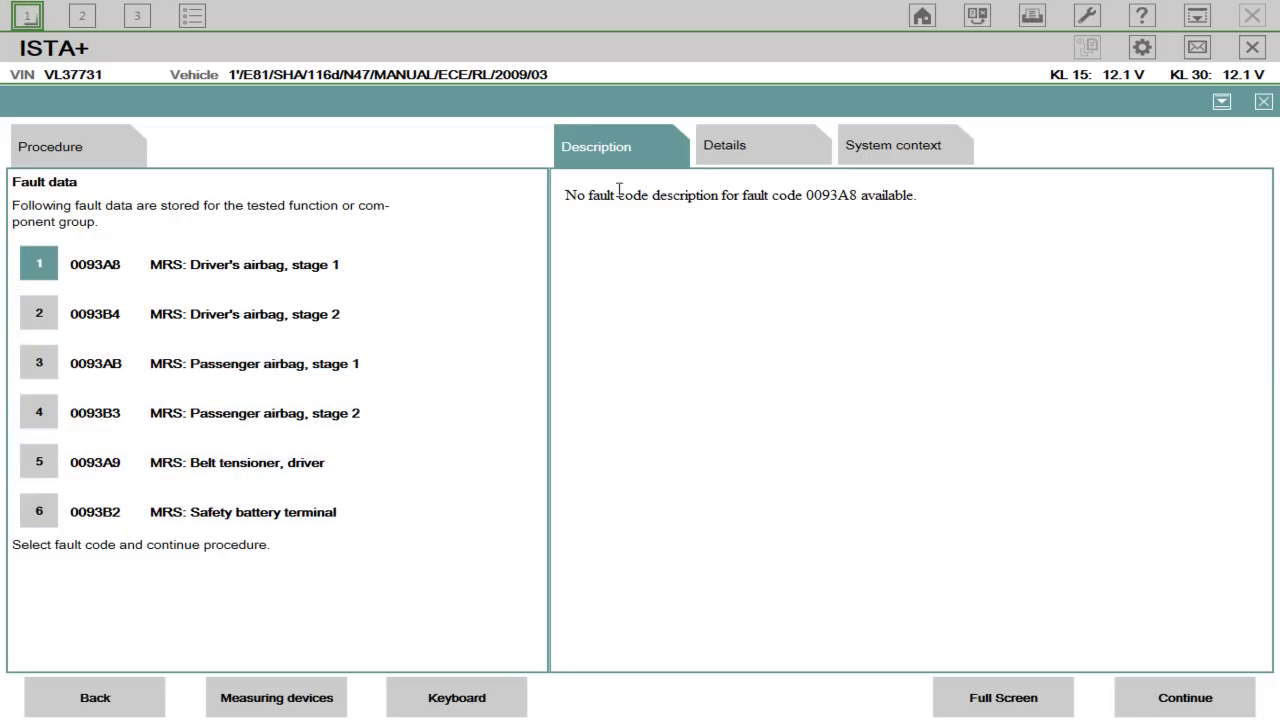
double_click(838, 197)
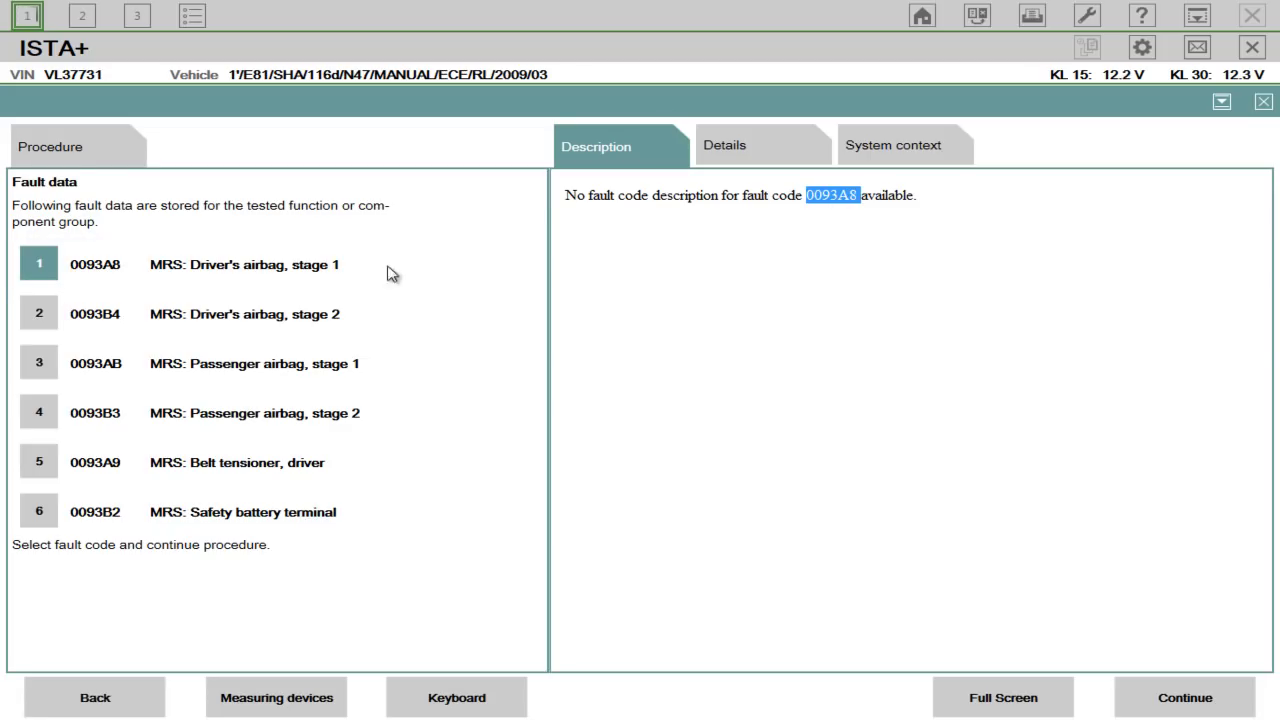
click(343, 277)
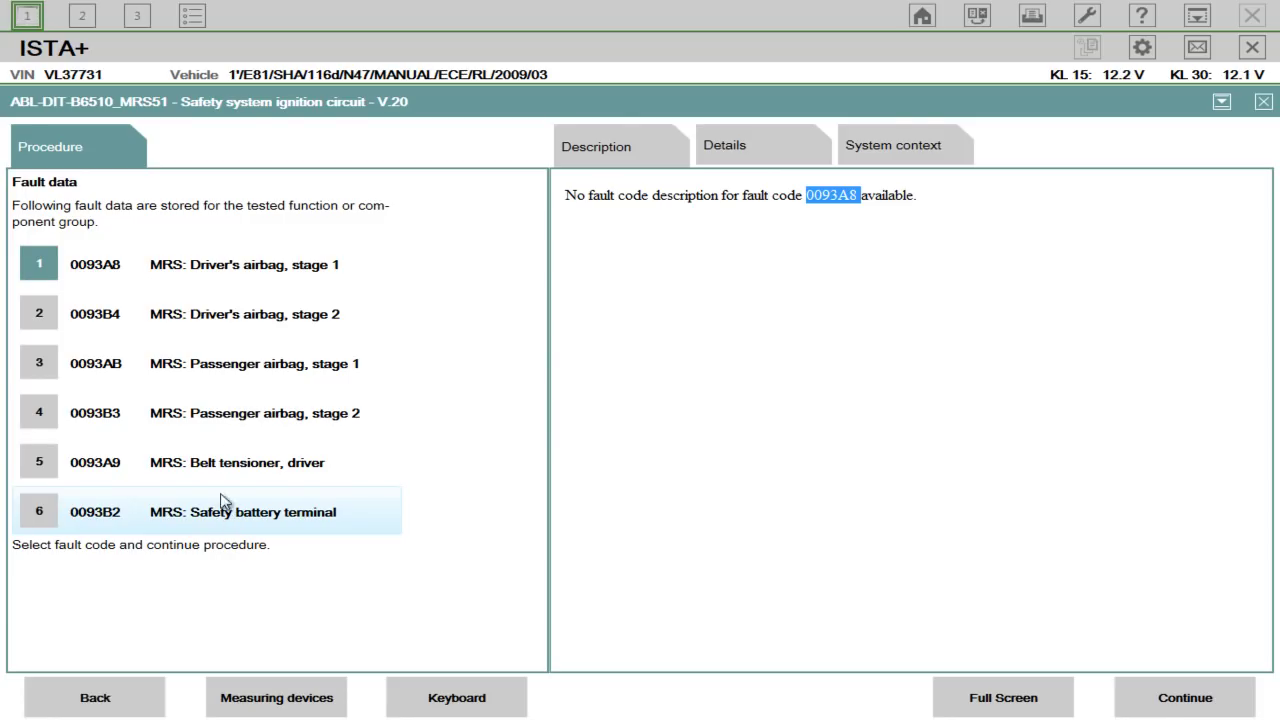
click(706, 148)
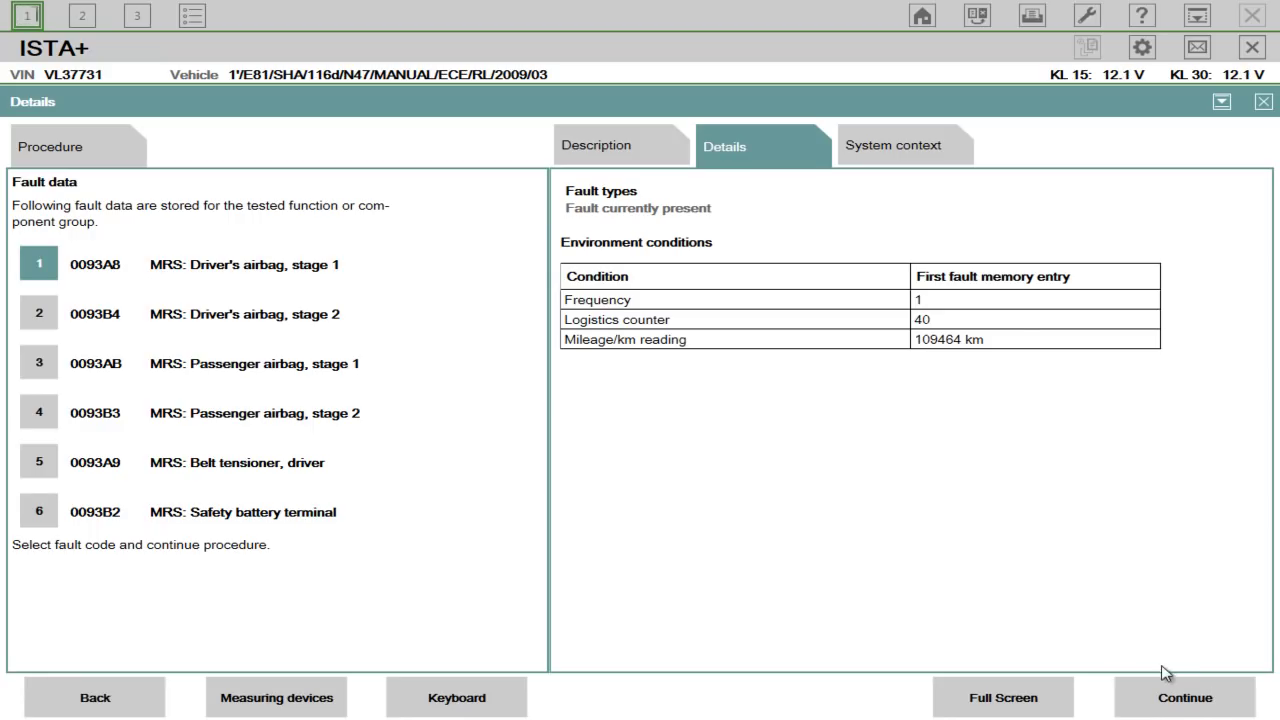
click(890, 160)
click(674, 152)
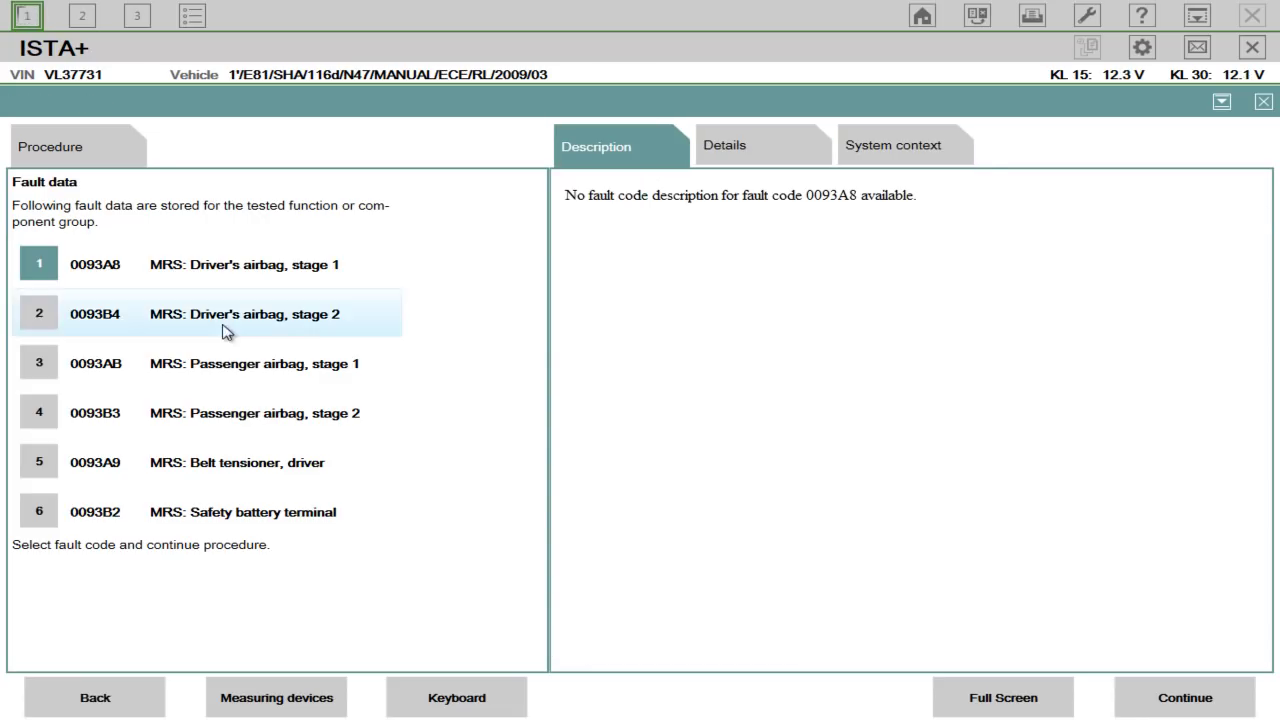
click(1140, 698)
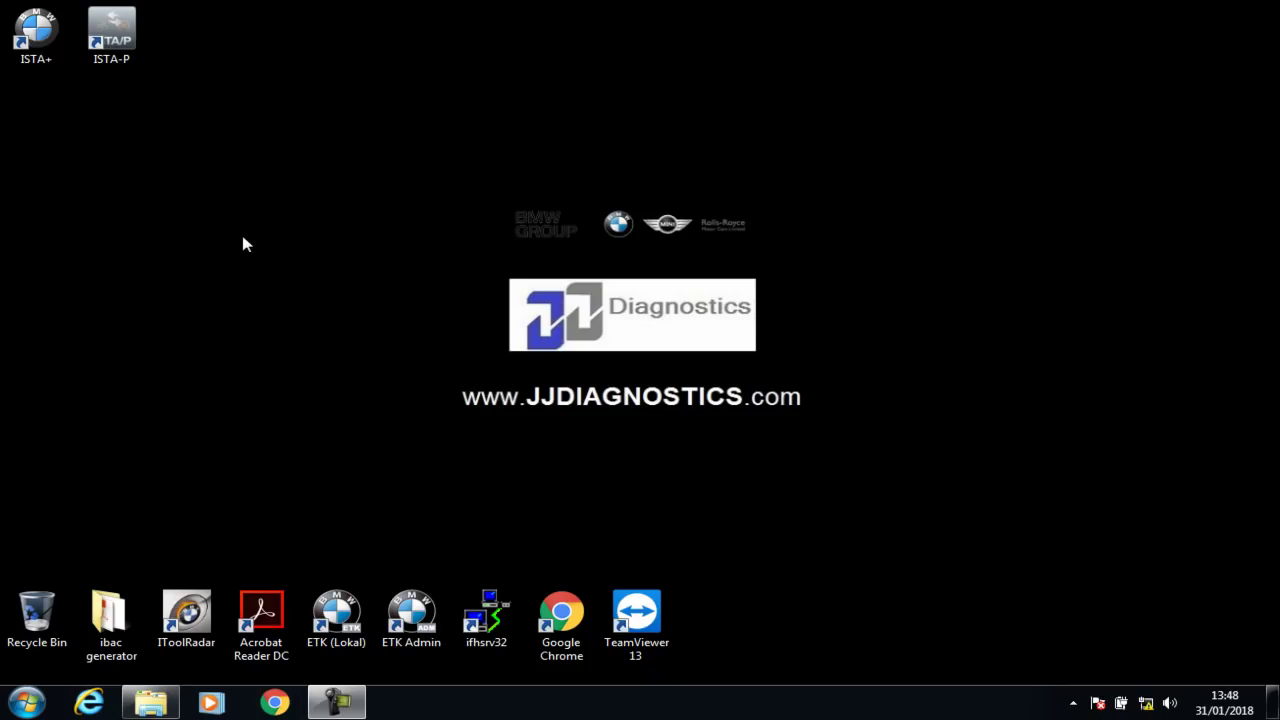
Launch ISTA-P and start its programming application for BMW cars
double_click(111, 35)
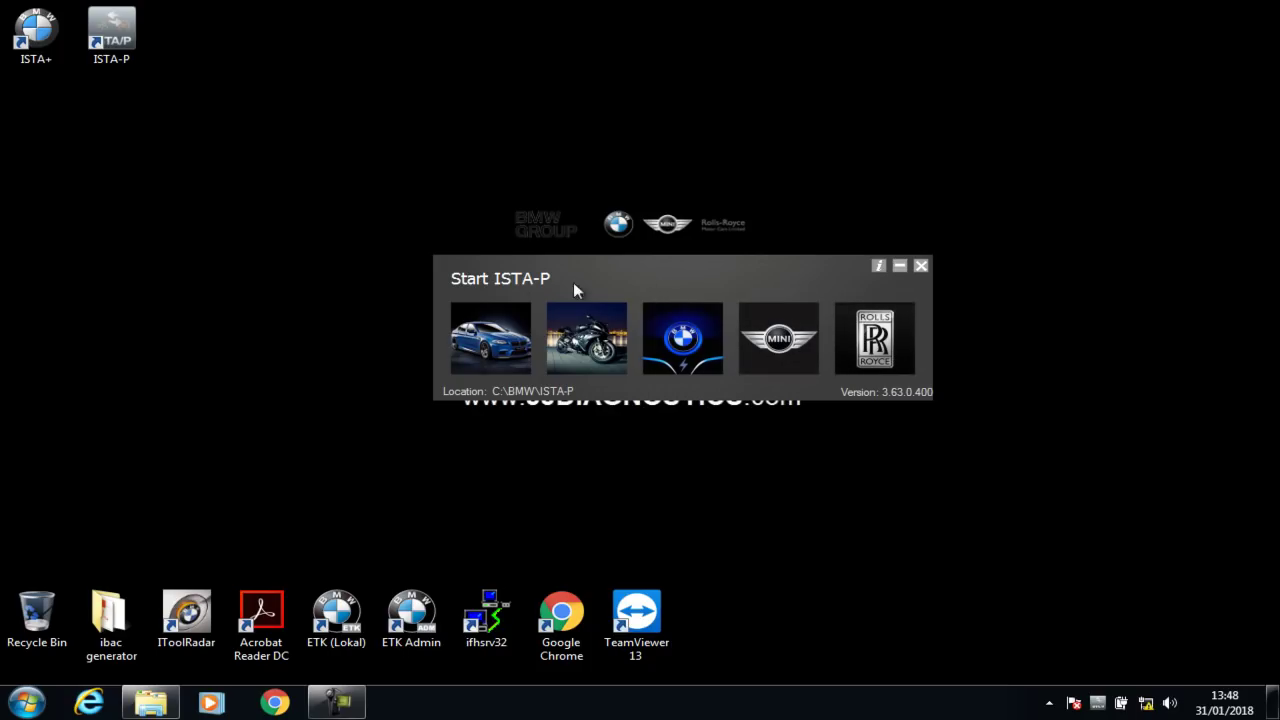
click(492, 333)
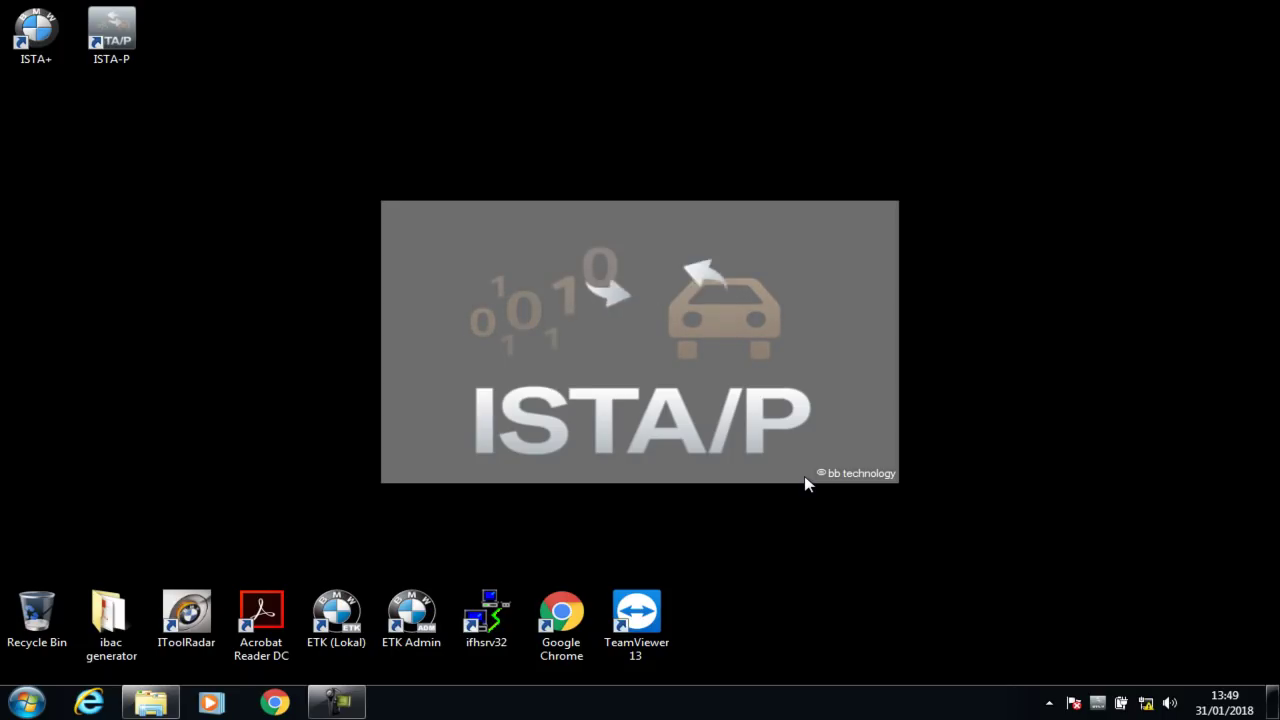
Bring up the ISTA-P Loader's extra functions and open the ISTA/P User Manual, Version 3.61.x
right_click(1099, 705)
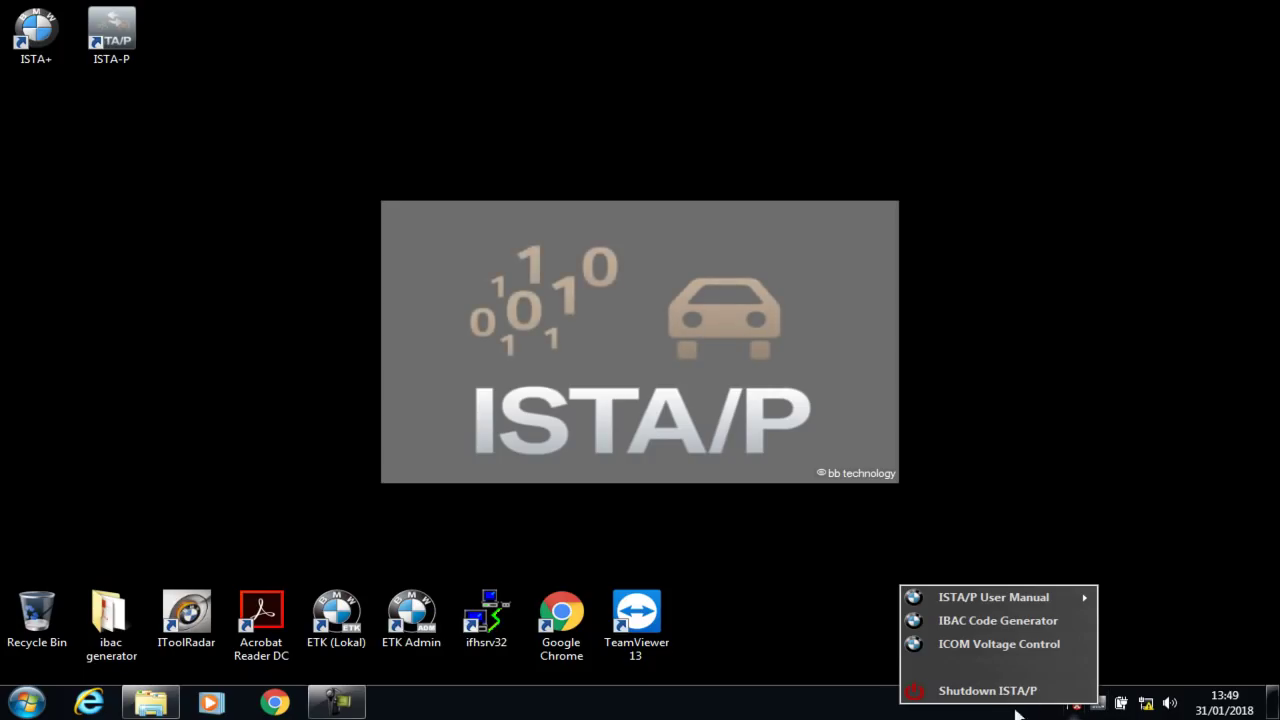
click(873, 707)
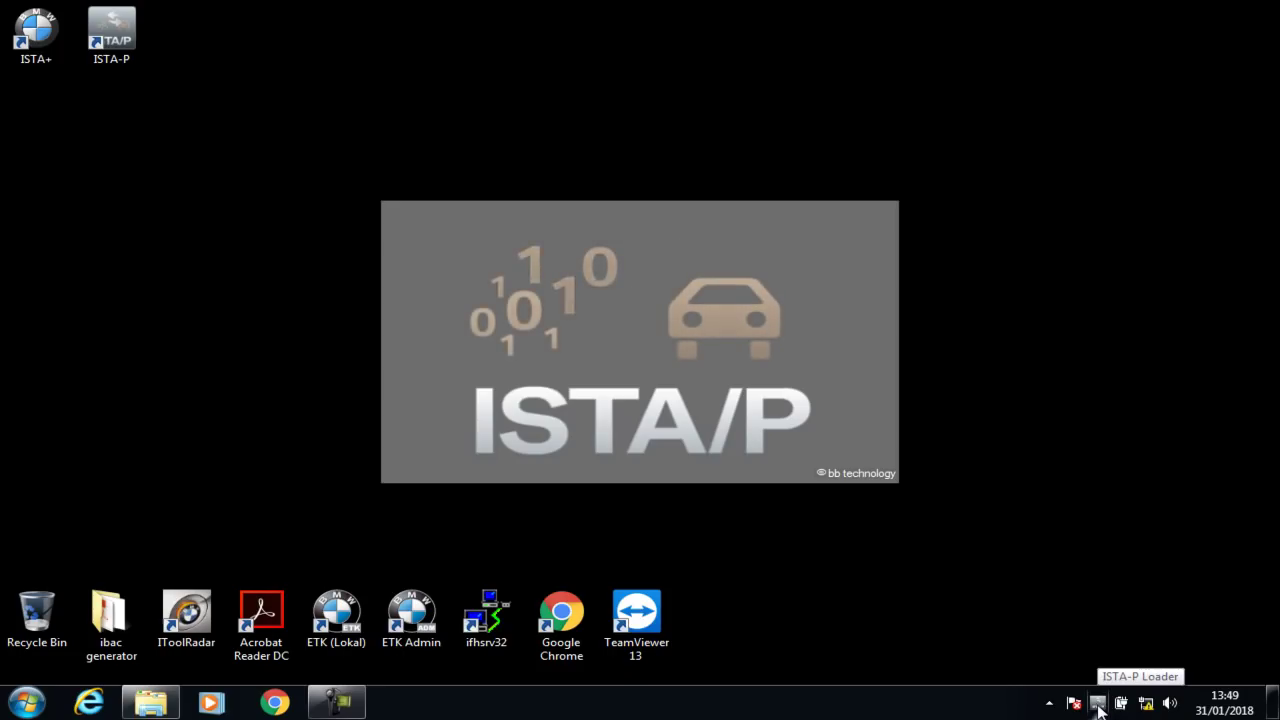
right_click(1099, 707)
mouse_move(1026, 598)
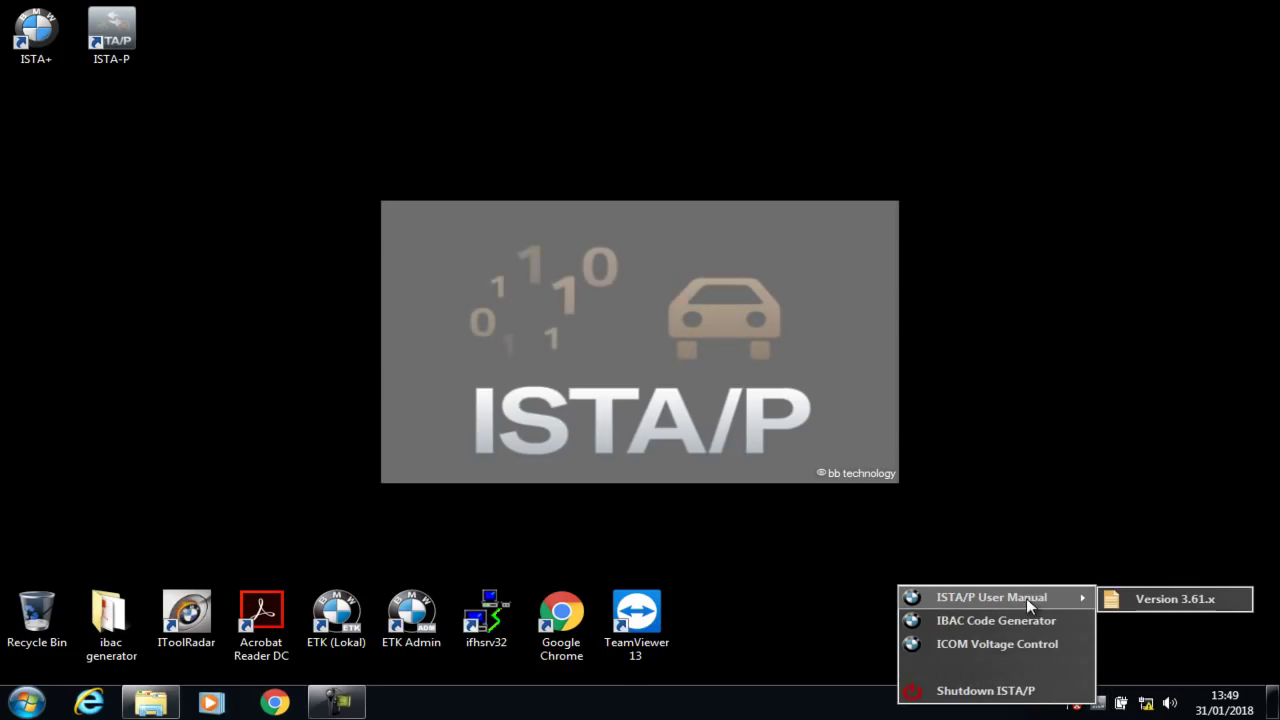
click(1173, 600)
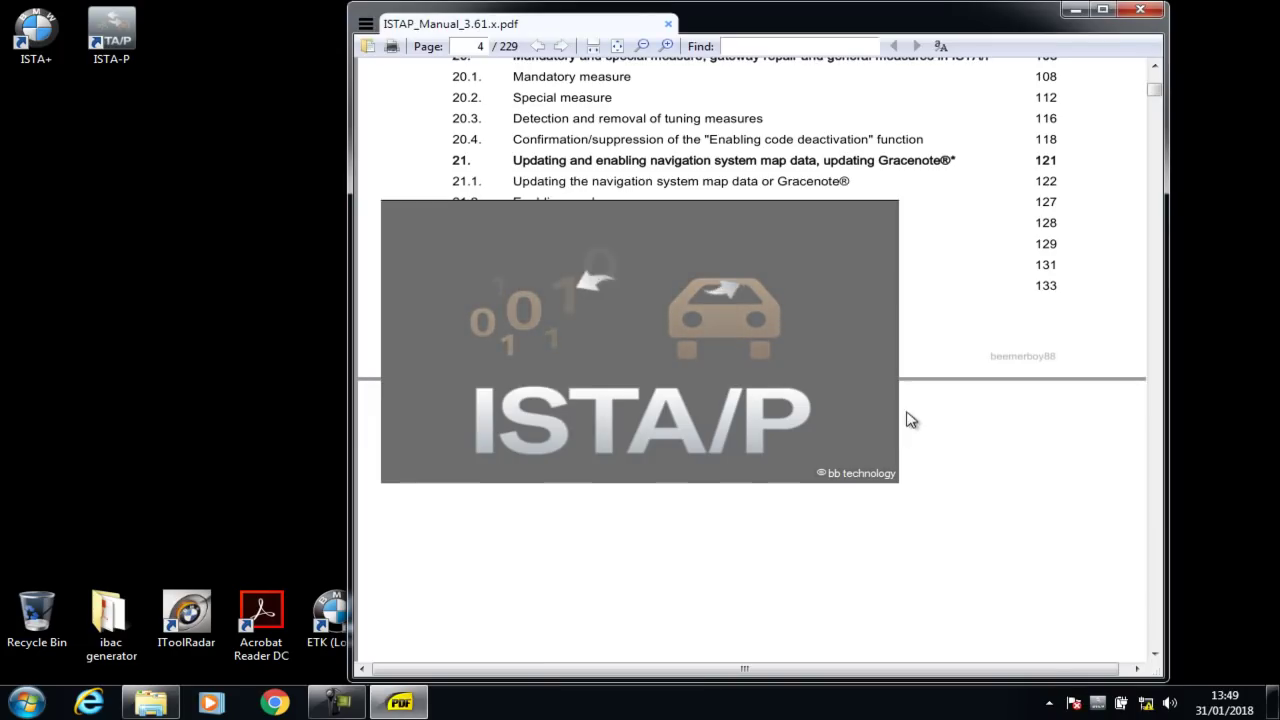
Browse the manual from its cover page to the control unit tree section on page 139, and close it
drag(935, 17, 1046, 17)
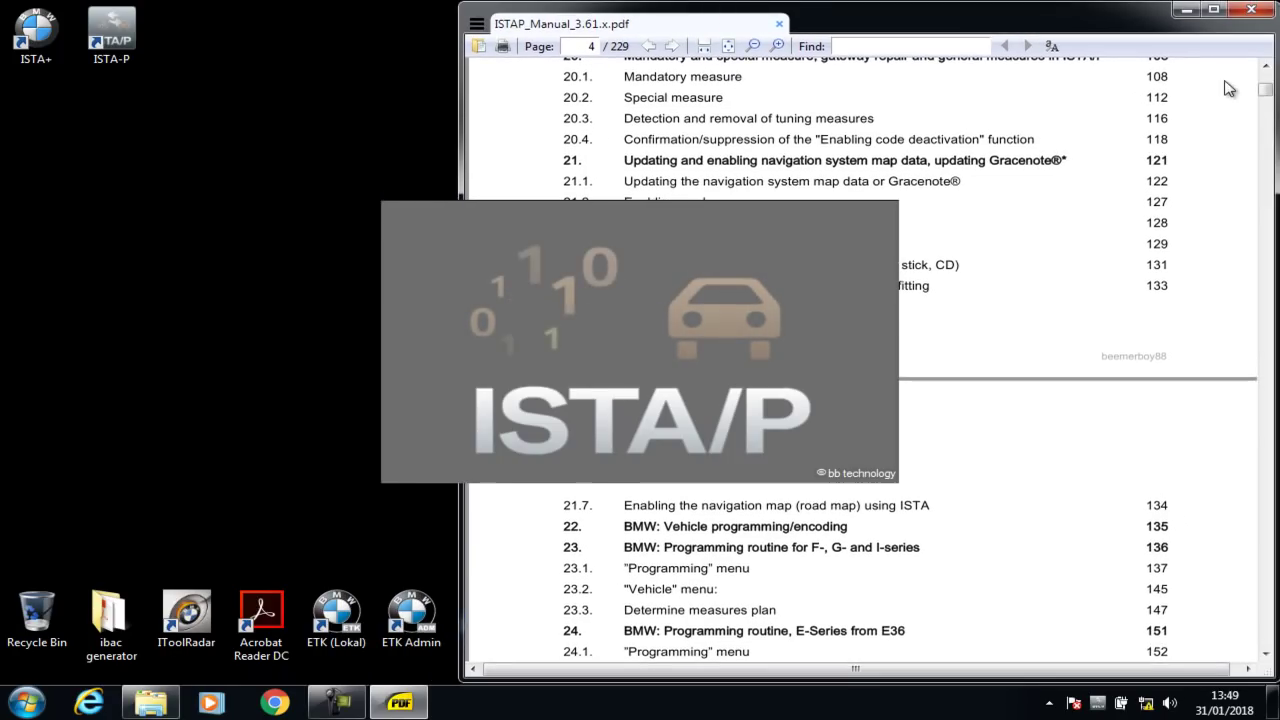
drag(1266, 97, 1266, 80)
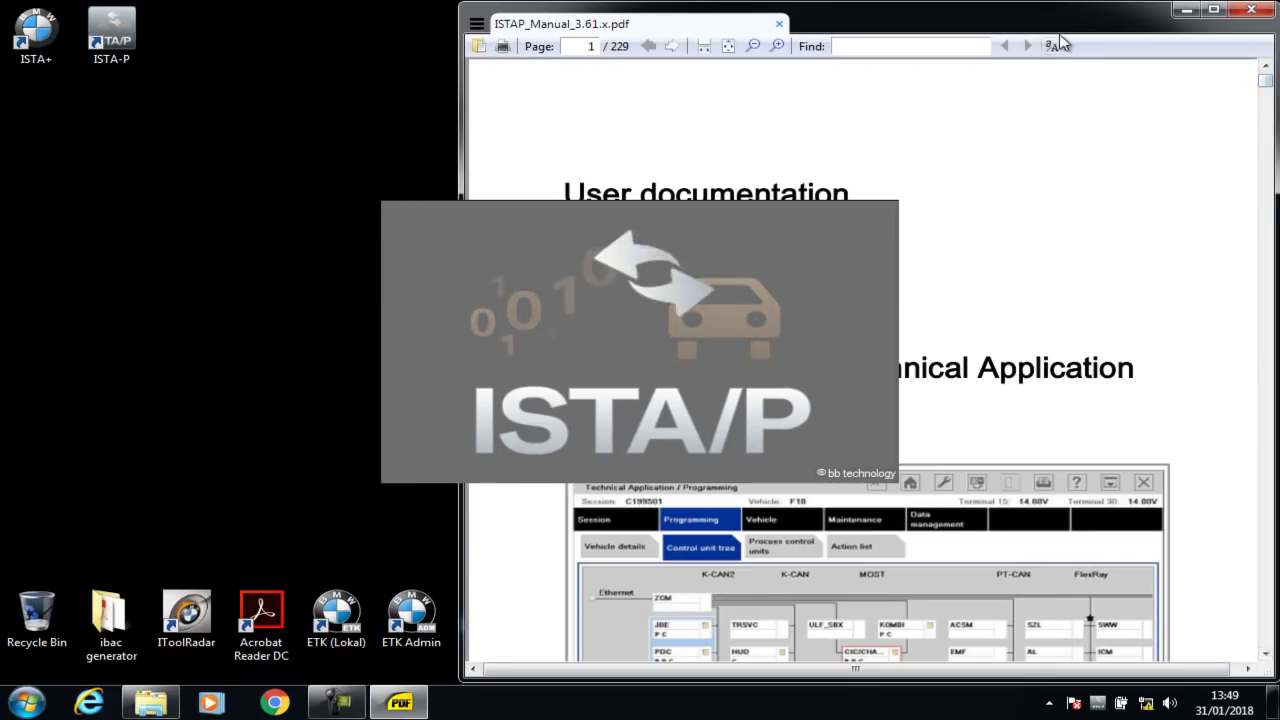
mouse_move(1062, 36)
mouse_down()
mouse_move(528, 6)
mouse_move(573, 8)
mouse_move(579, 22)
mouse_move(975, 50)
mouse_move(1047, 31)
mouse_up()
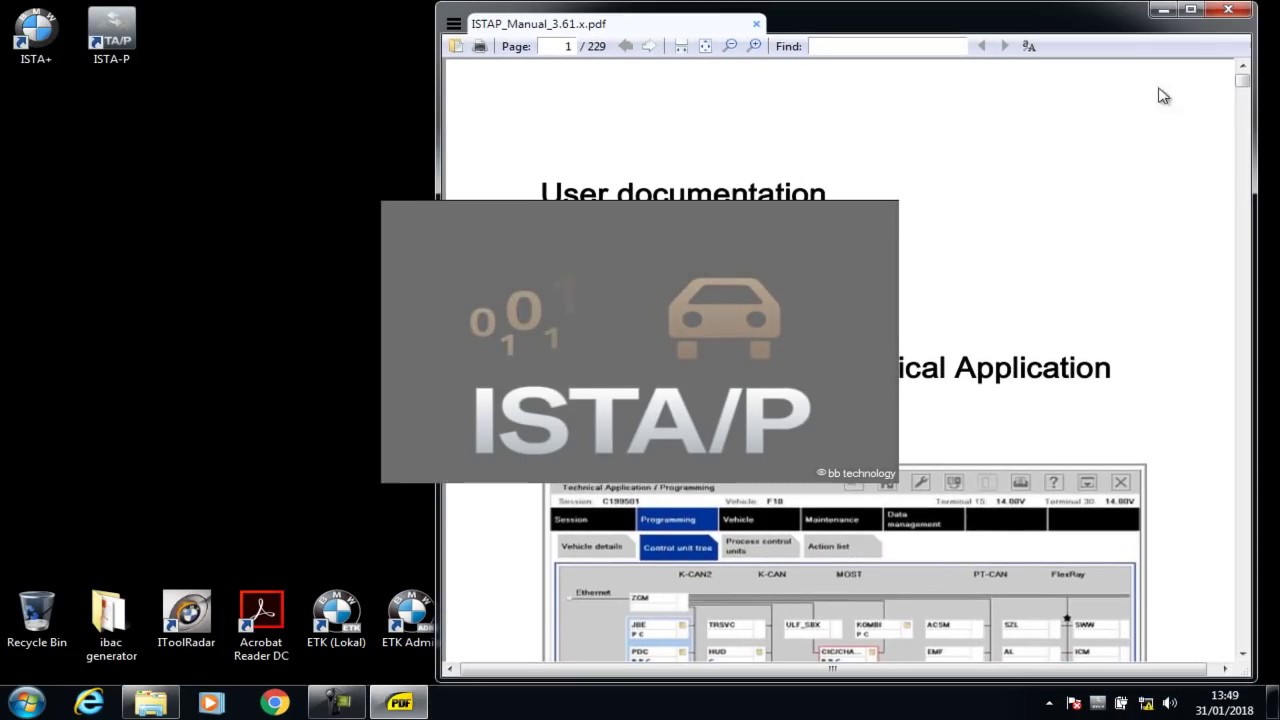
drag(1243, 80, 1247, 425)
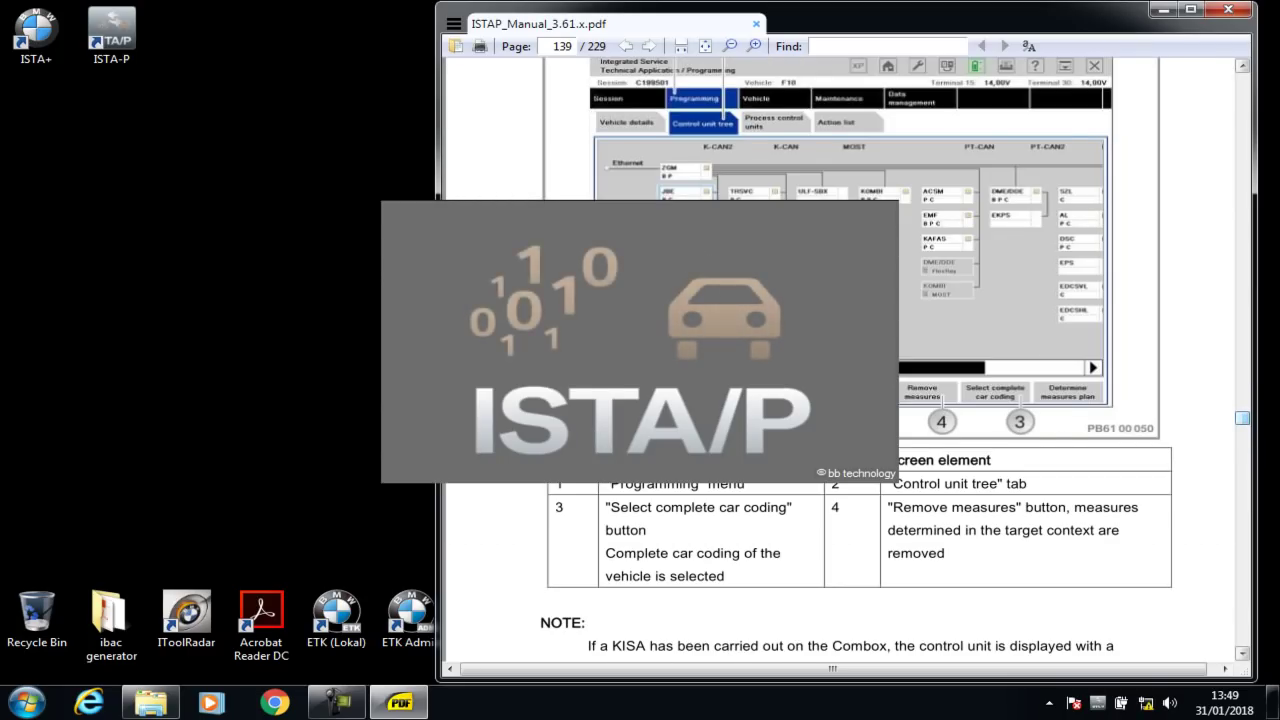
click(1236, 12)
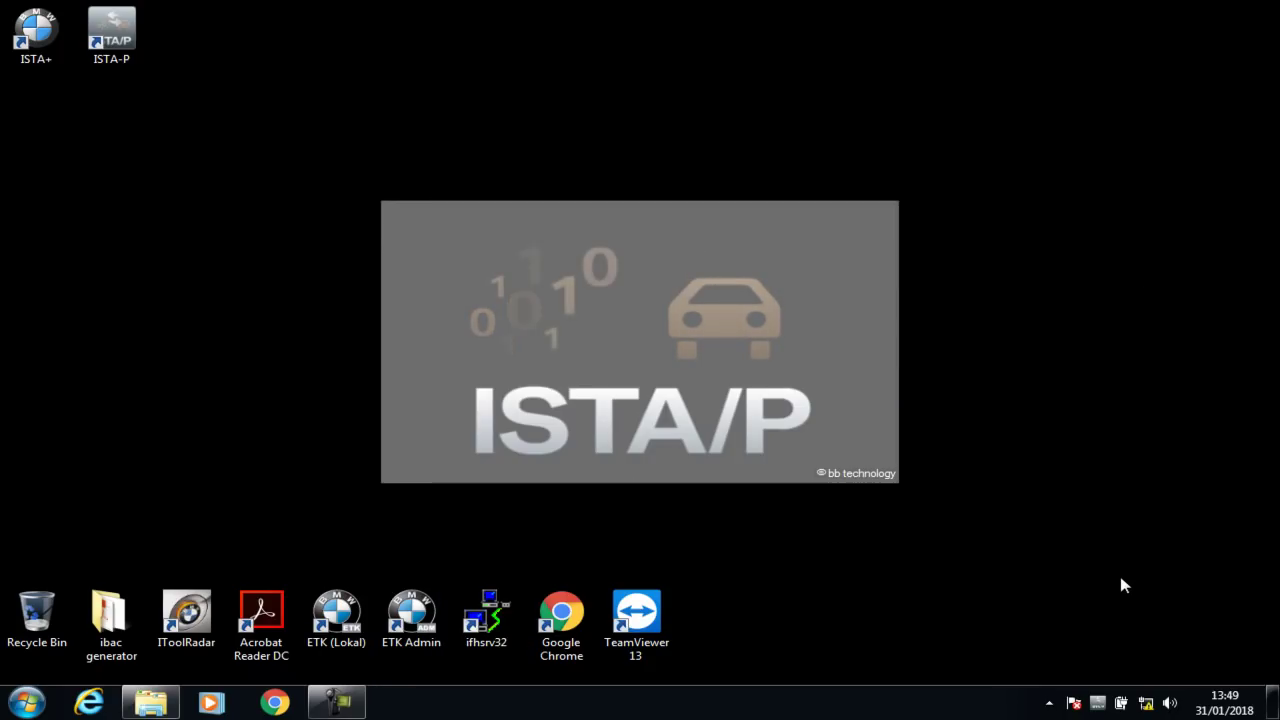